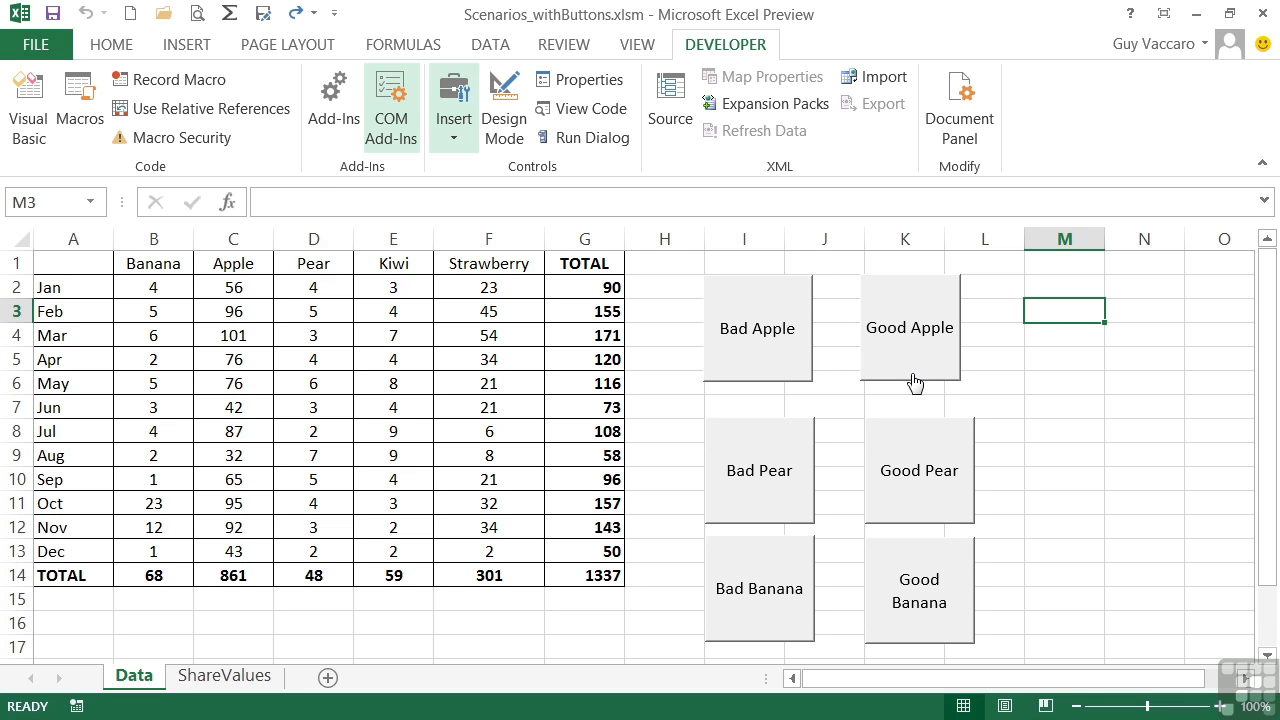
Select the Bad Apple and Good Apple buttons together and open their size and properties settings.
right_click(767, 354)
key(Escape)
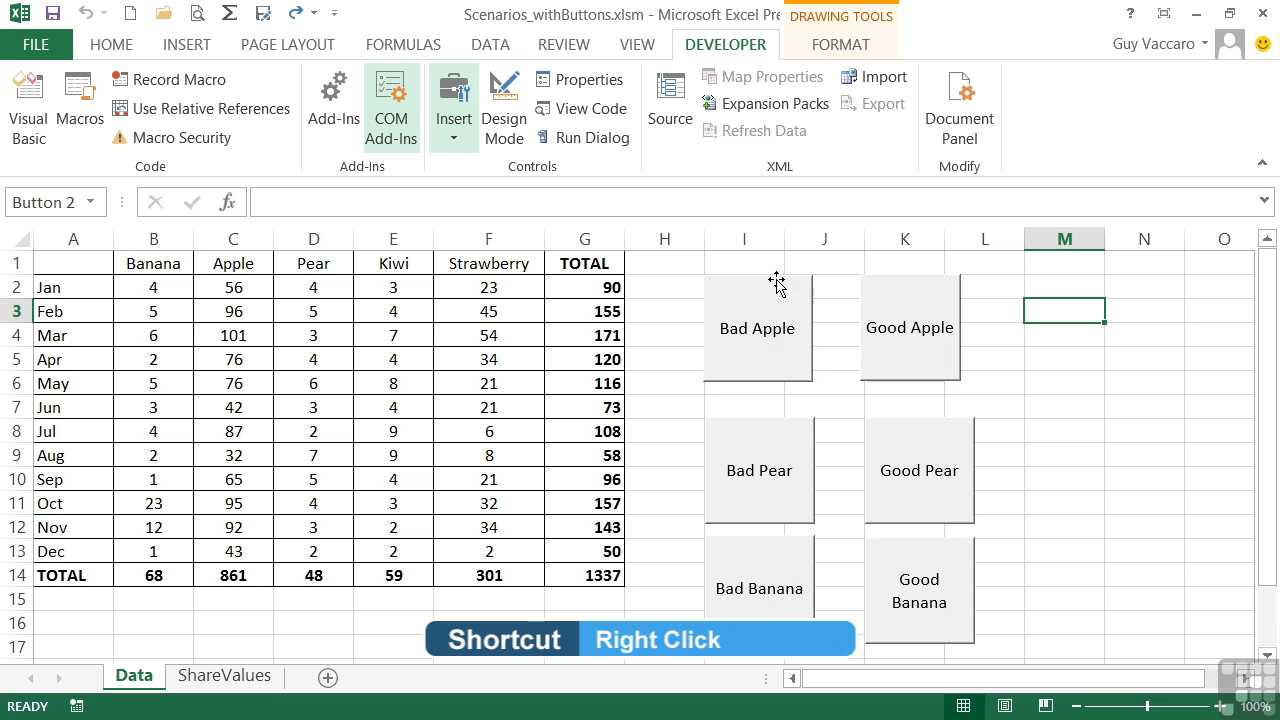
ctrl+click(878, 280)
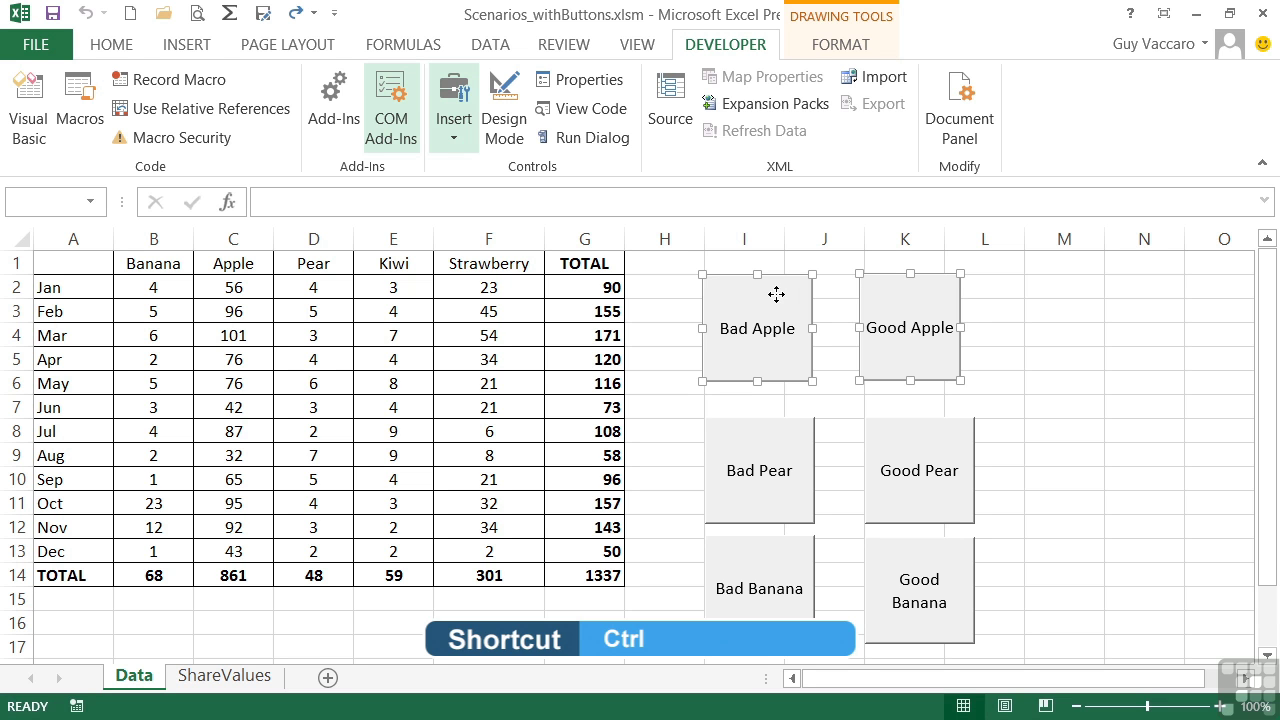
right_click(927, 297)
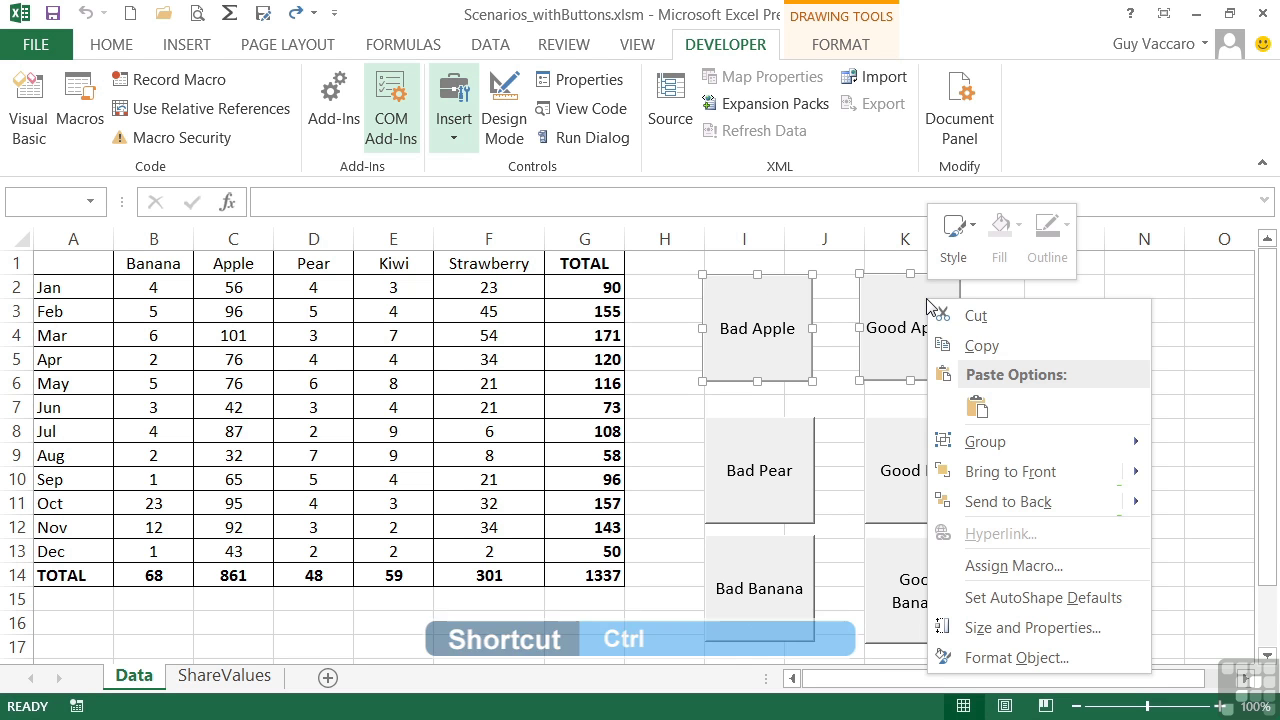
click(1030, 630)
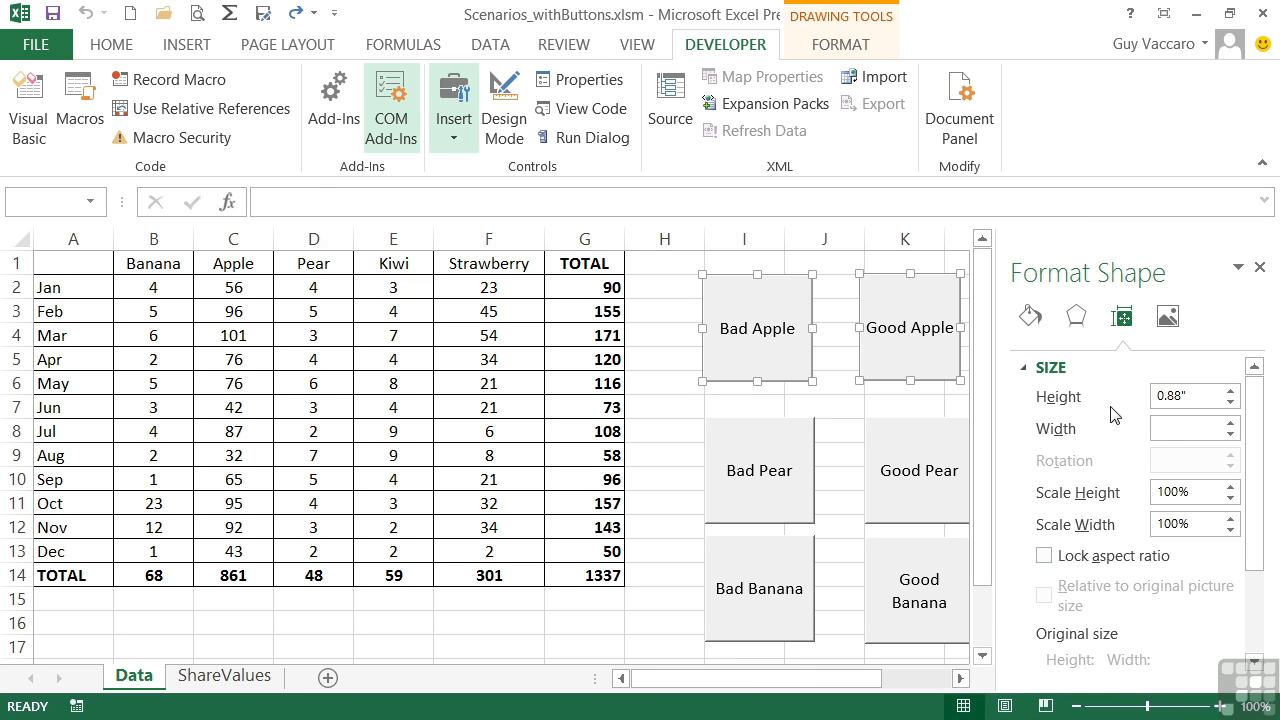
Adjust the height of both selected apple buttons to 0.9".
click(1231, 393)
click(1231, 393)
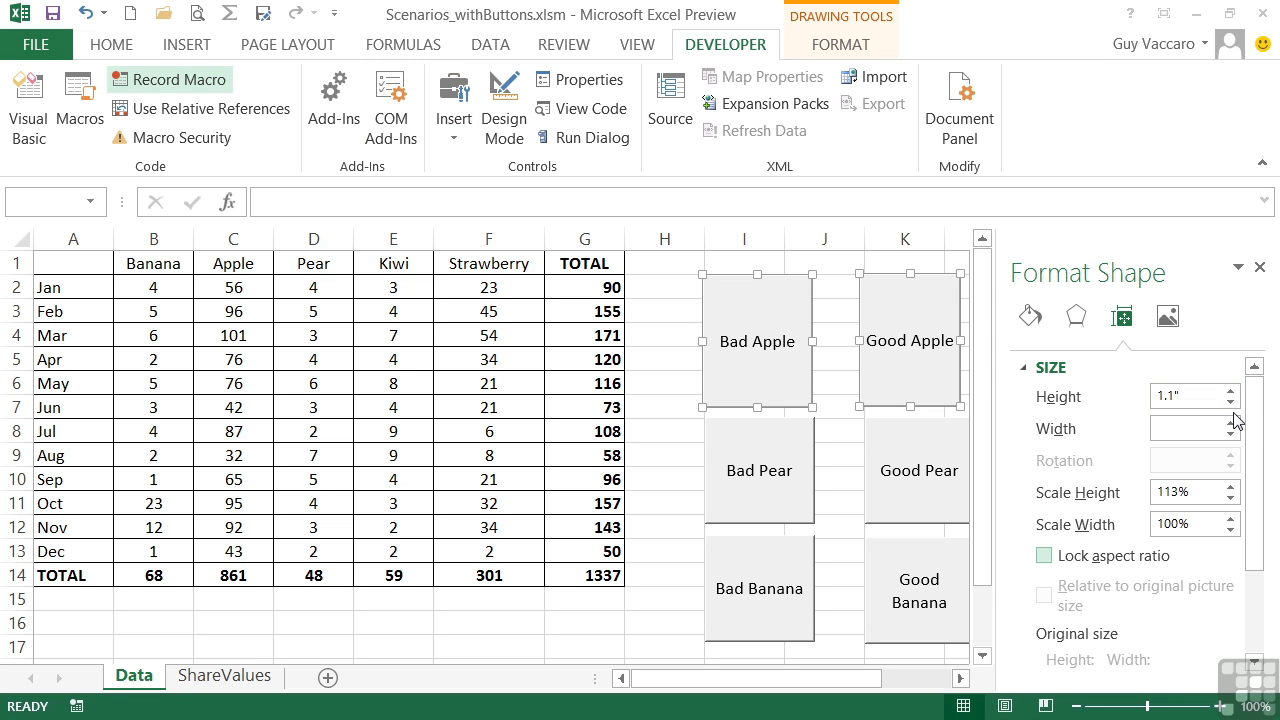
click(1231, 402)
click(1231, 402)
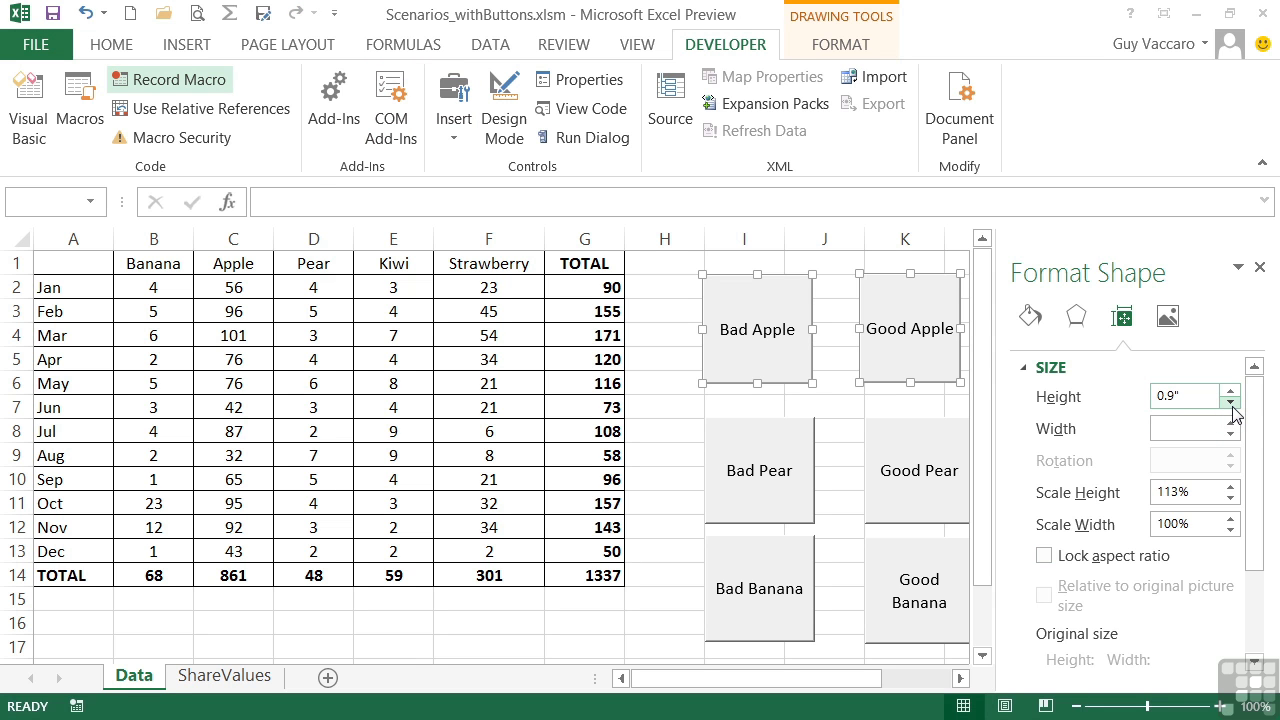
Set both apple buttons to a width of 1" and a height of 1".
click(1231, 433)
click(1231, 424)
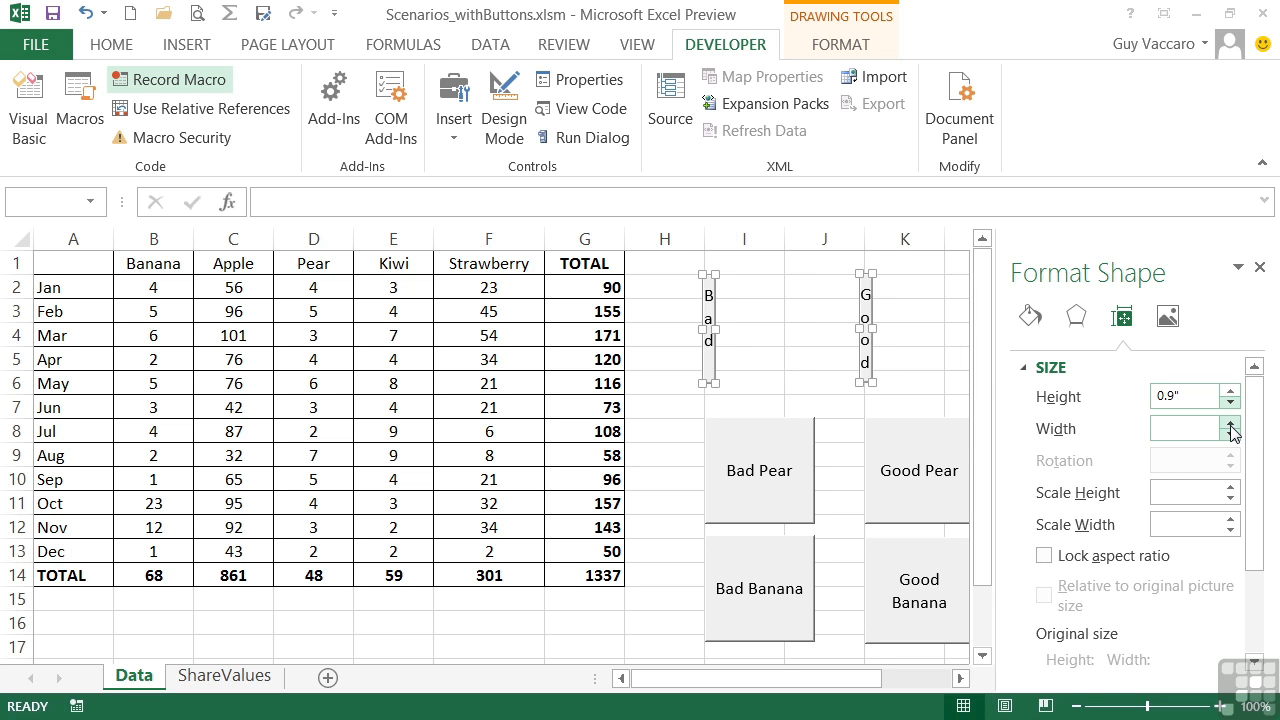
click(1231, 424)
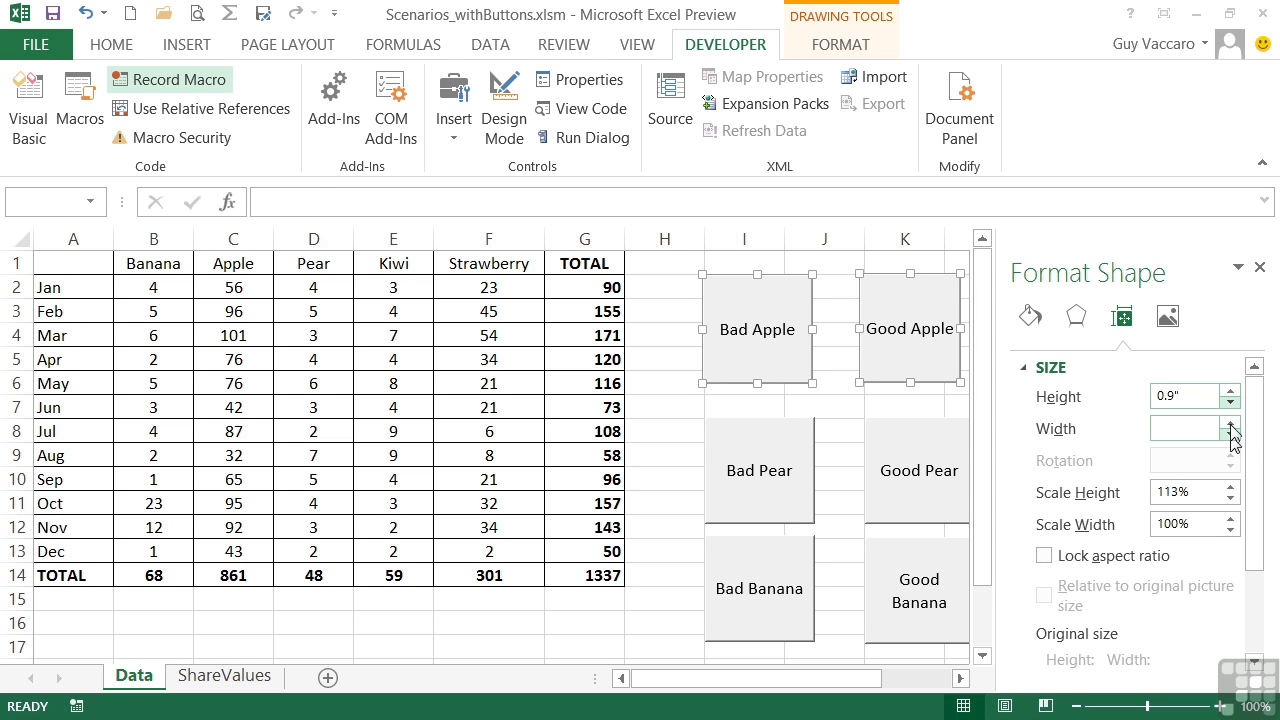
click(1231, 424)
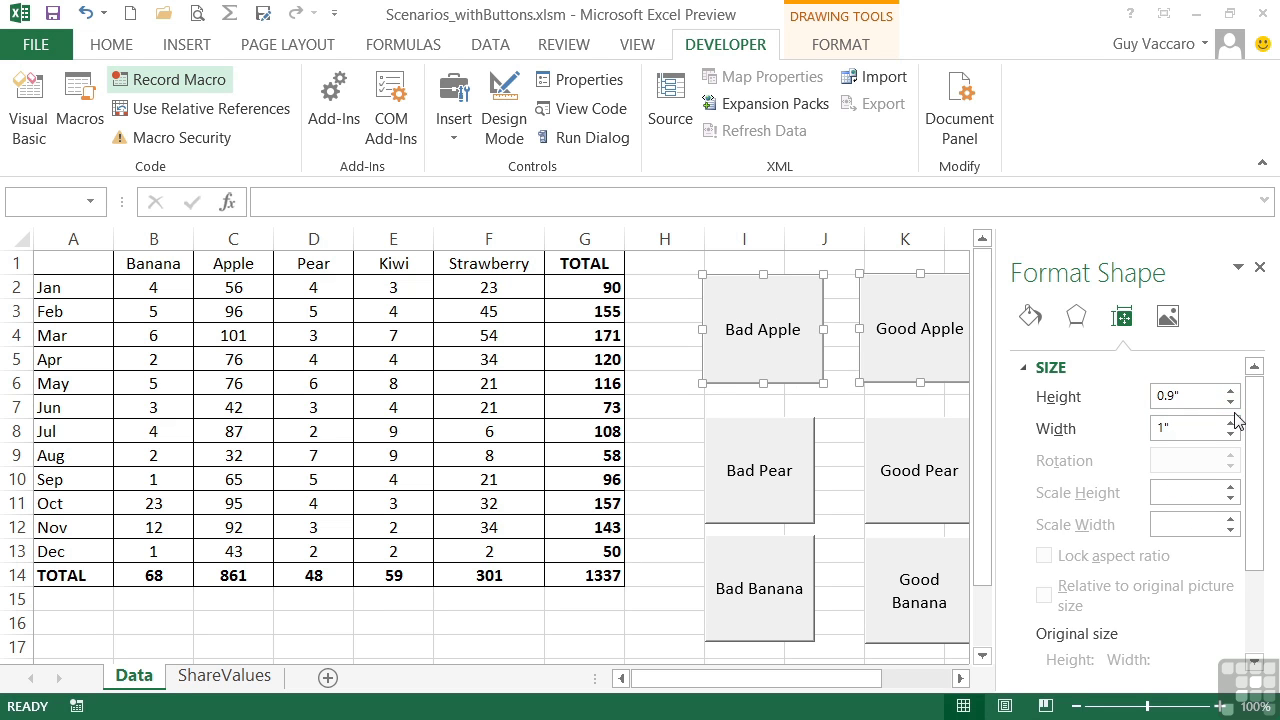
click(1231, 392)
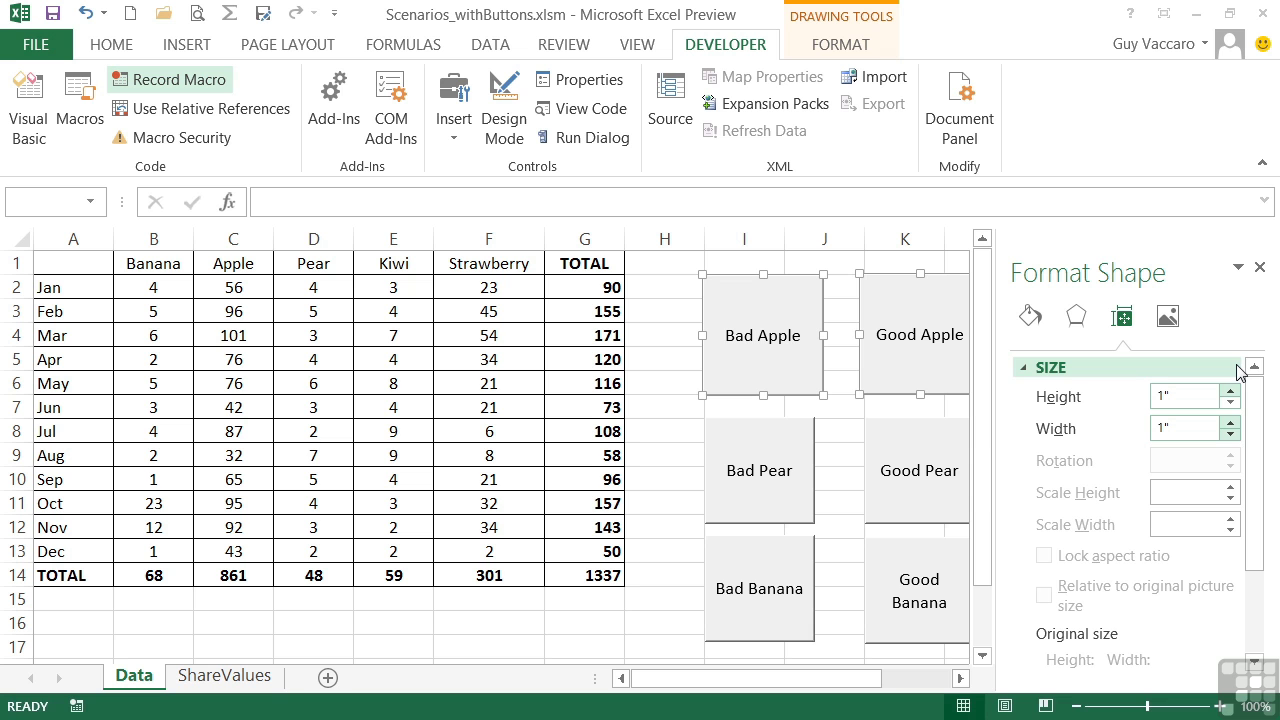
Reduce the Bad Apple and Good Apple buttons to 0.6" high and 0.6" wide, then deselect them.
click(1230, 403)
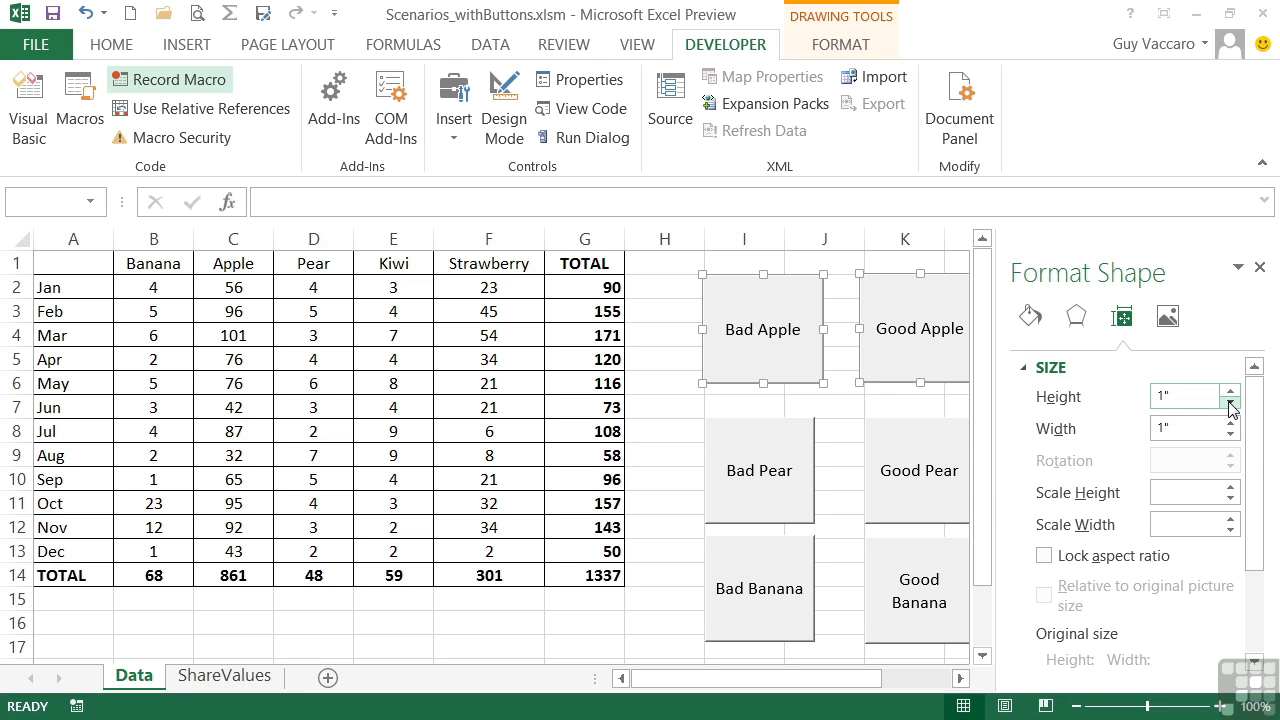
click(1230, 403)
click(1230, 403)
click(1232, 434)
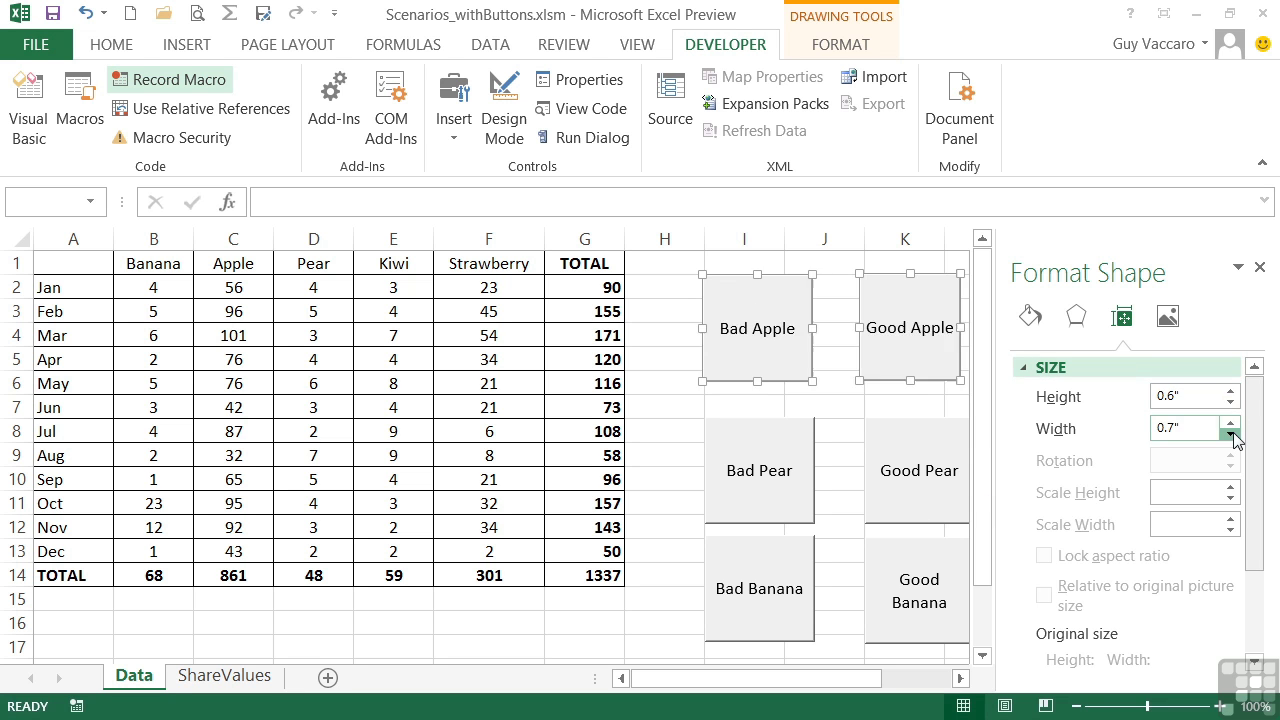
click(1232, 434)
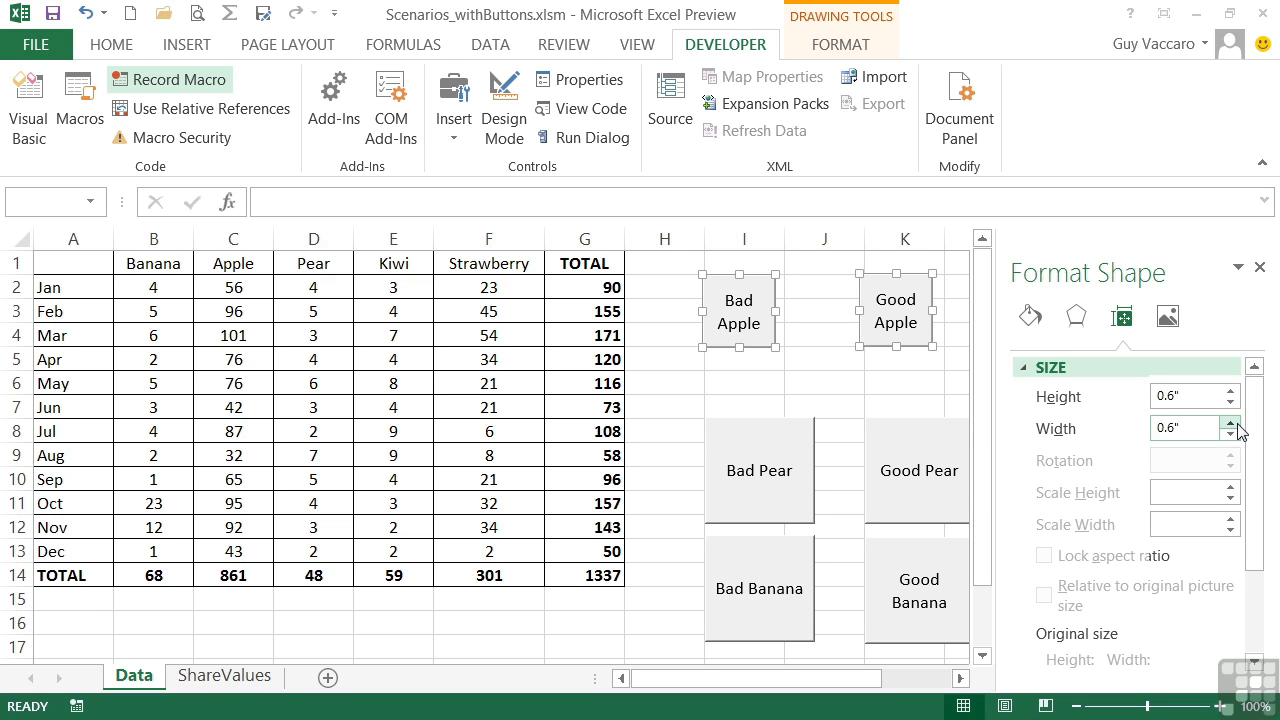
click(856, 390)
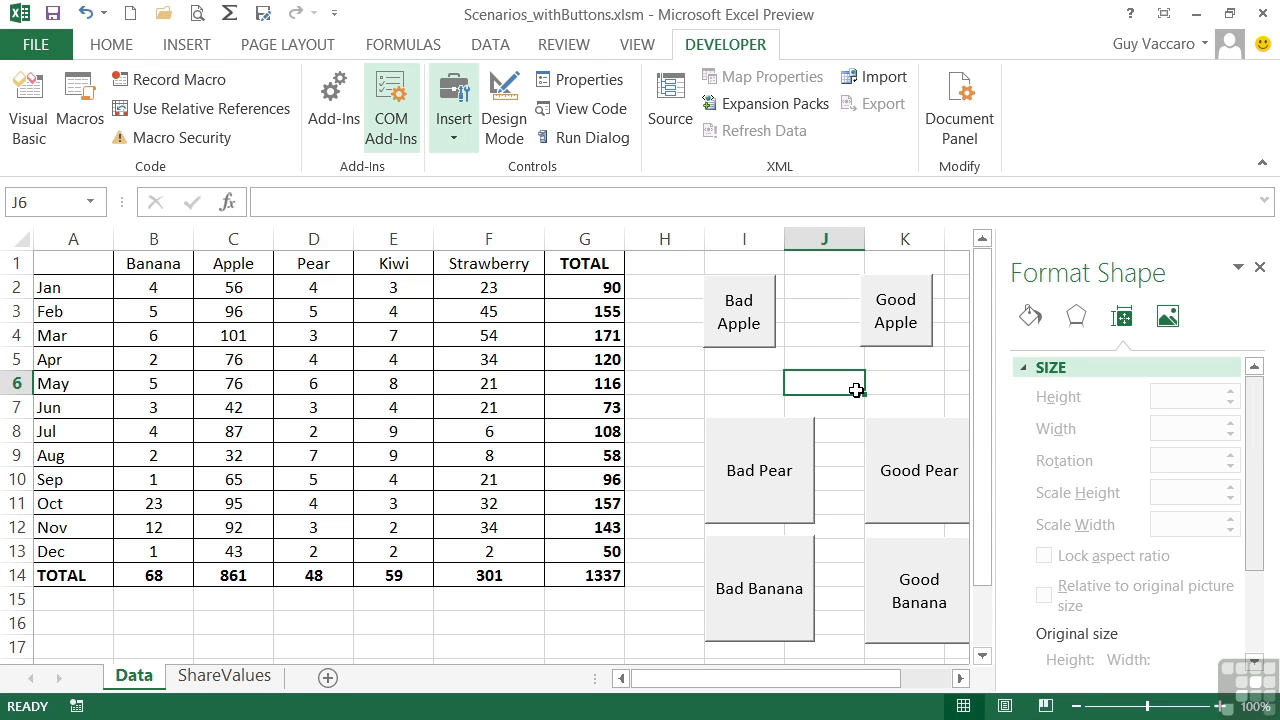
Resize the two pear and two banana buttons together to 0.6" high and 0.6" wide, and close the shape formatting settings.
right_click(801, 439)
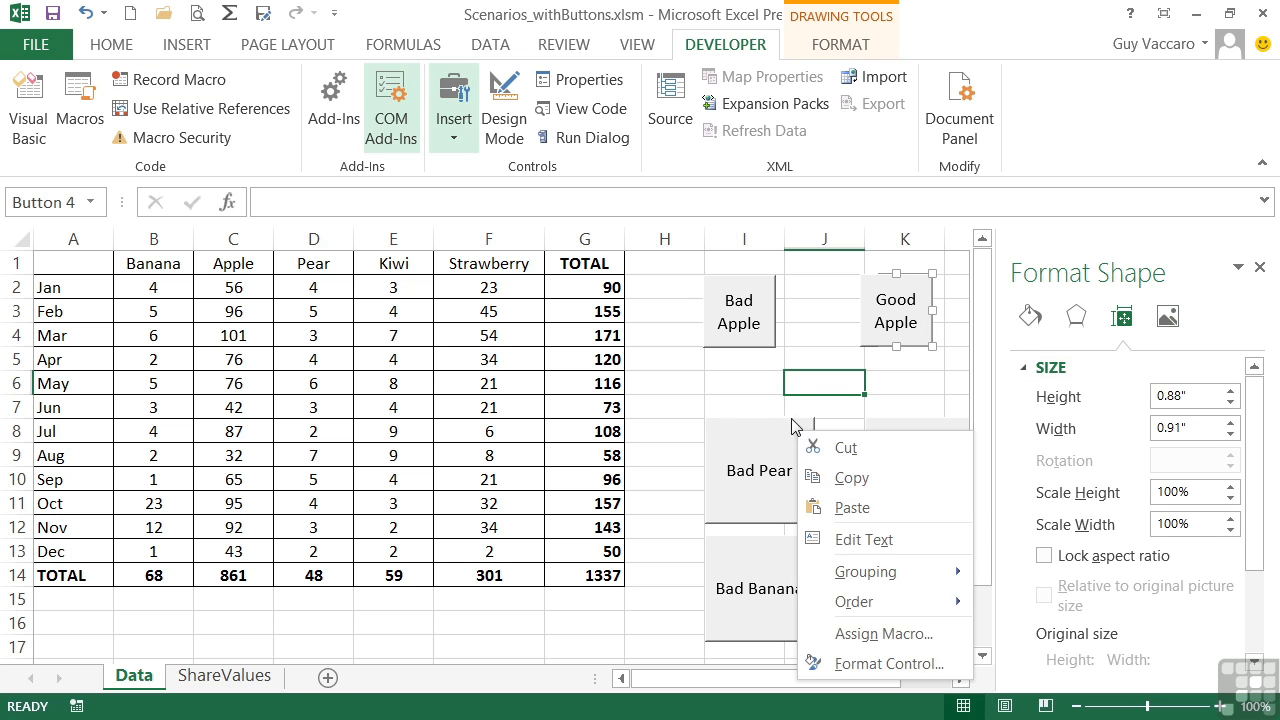
key(Escape)
ctrl+click(791, 424)
ctrl+click(894, 451)
ctrl+click(893, 572)
ctrl+click(777, 571)
click(1229, 404)
click(1229, 404)
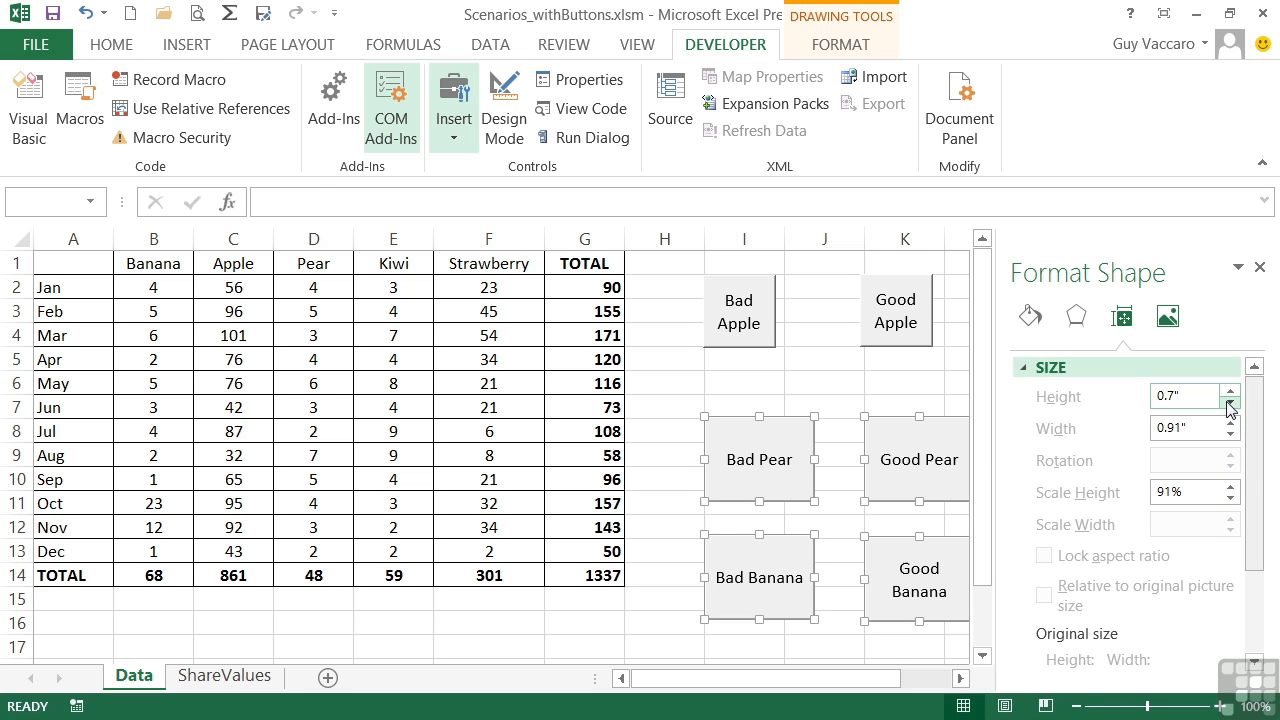
click(1229, 404)
click(1231, 432)
click(1231, 432)
click(1231, 432)
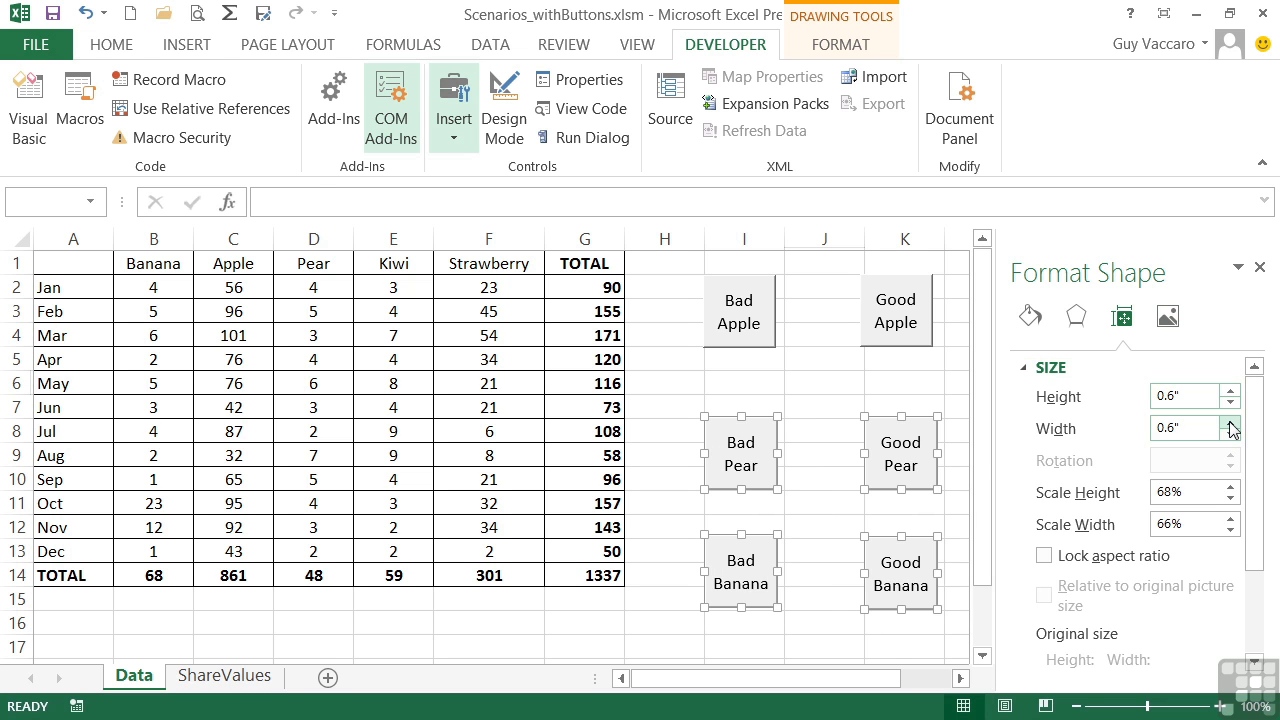
click(906, 381)
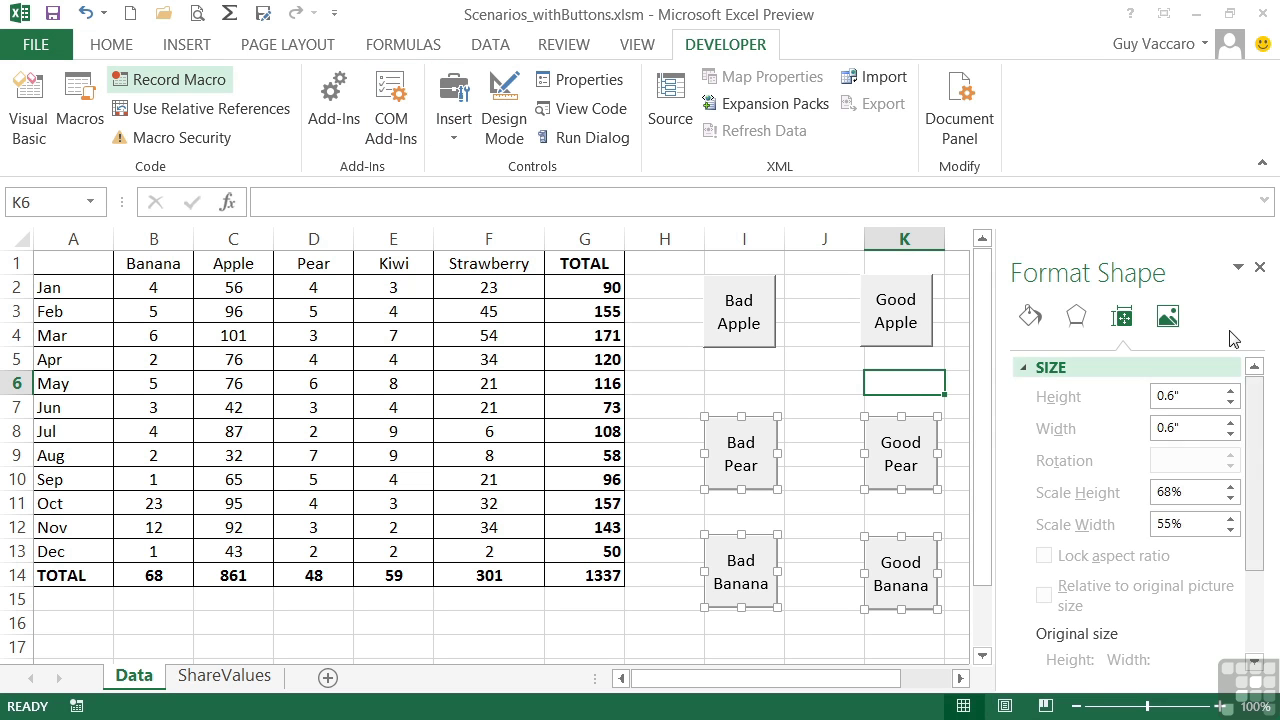
click(1260, 270)
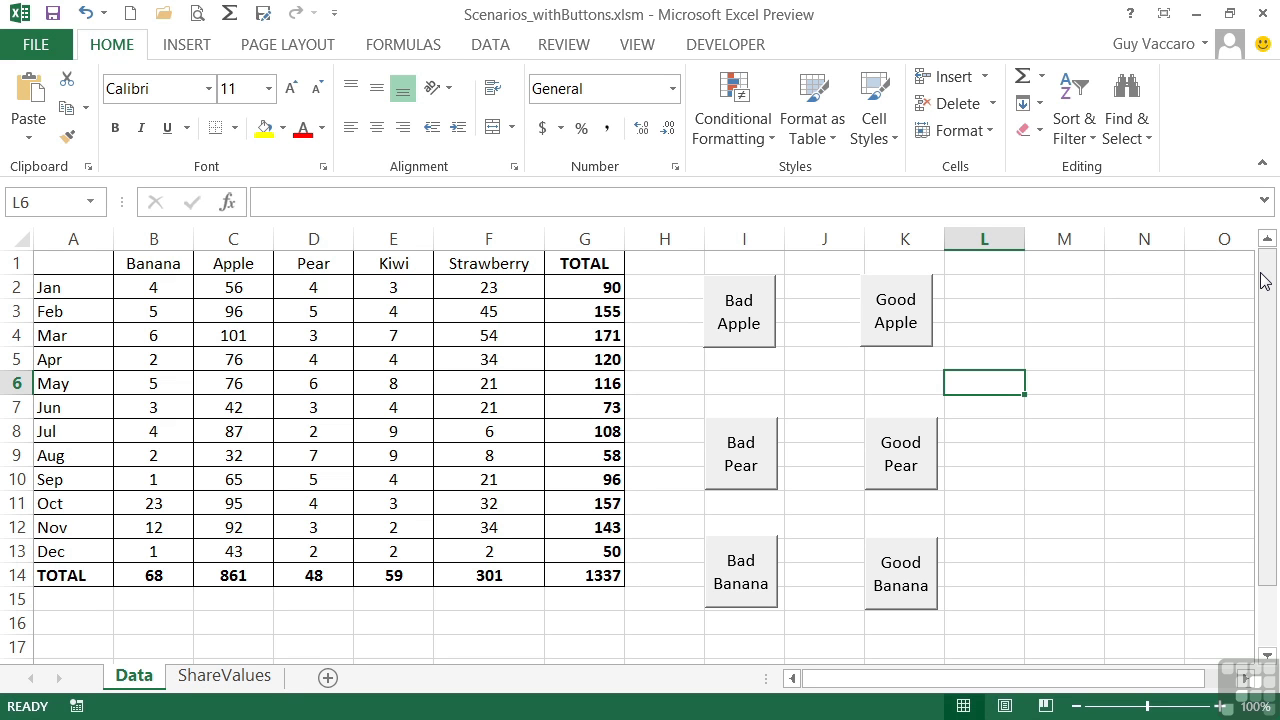
Align the Bad Apple, Bad Pear and Bad Banana buttons to the left and distribute them vertically.
right_click(770, 293)
key(Escape)
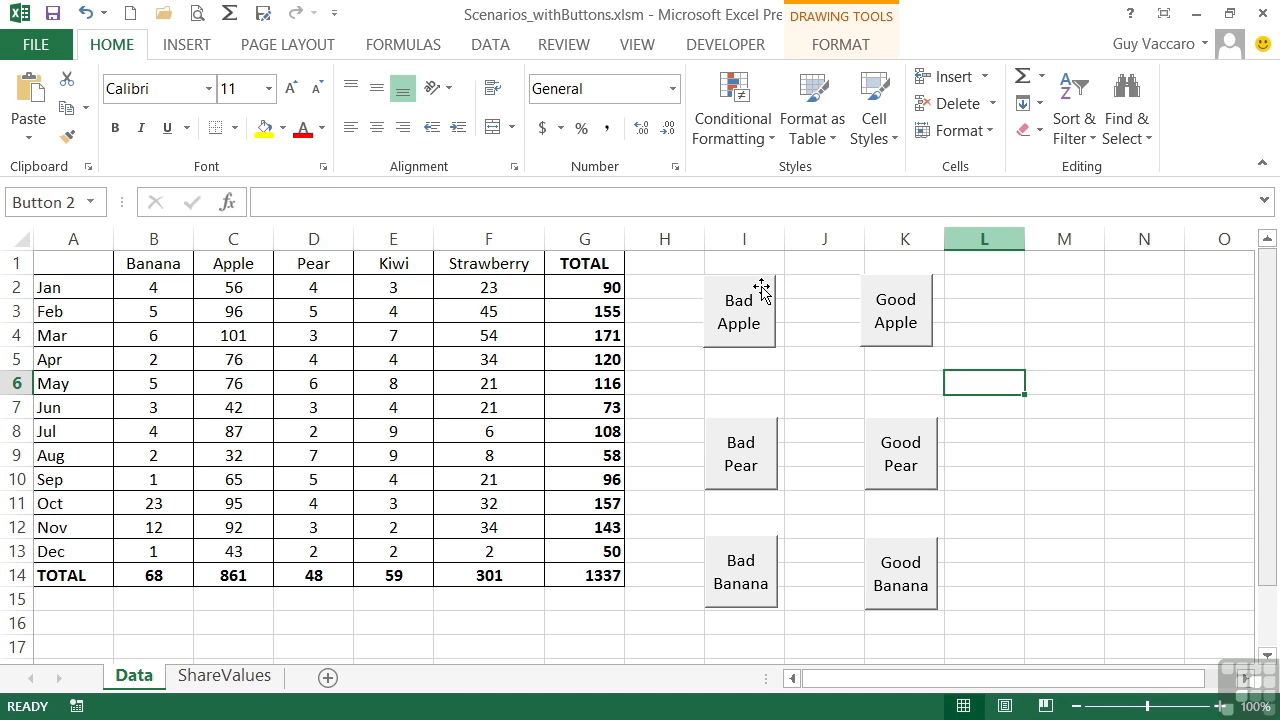
ctrl+click(771, 320)
ctrl+click(766, 446)
ctrl+click(769, 543)
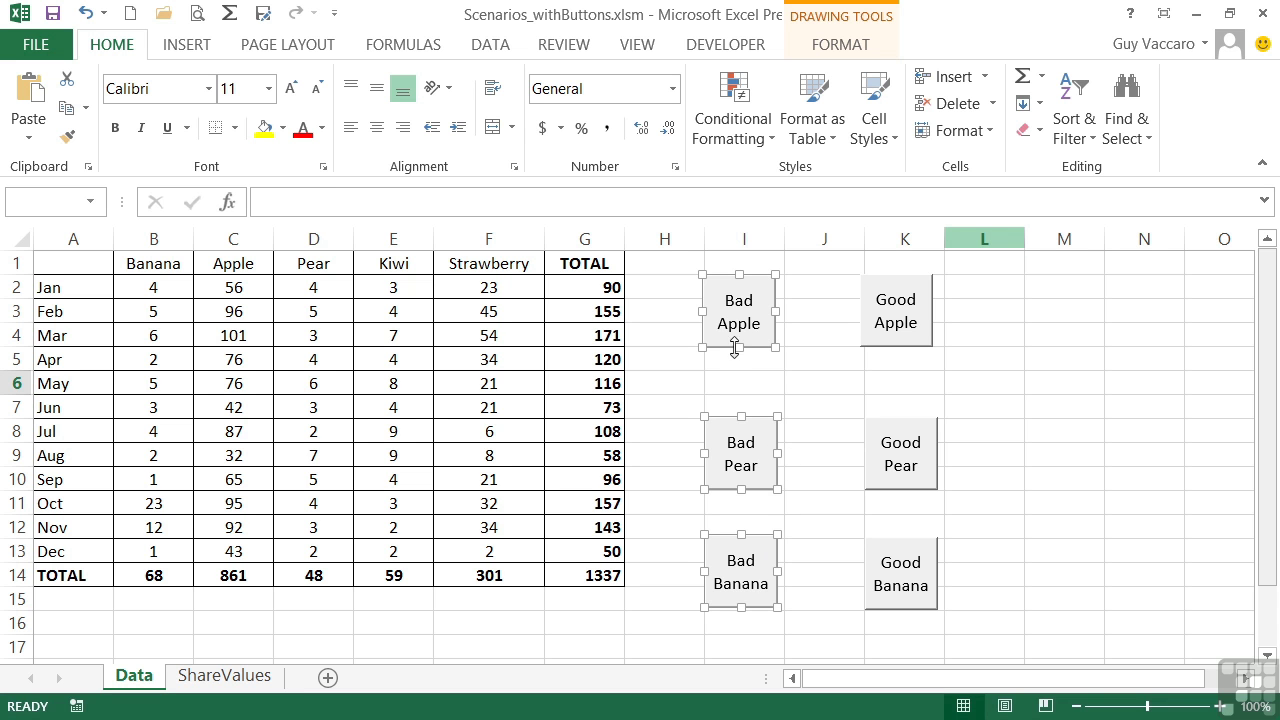
click(840, 45)
click(1090, 77)
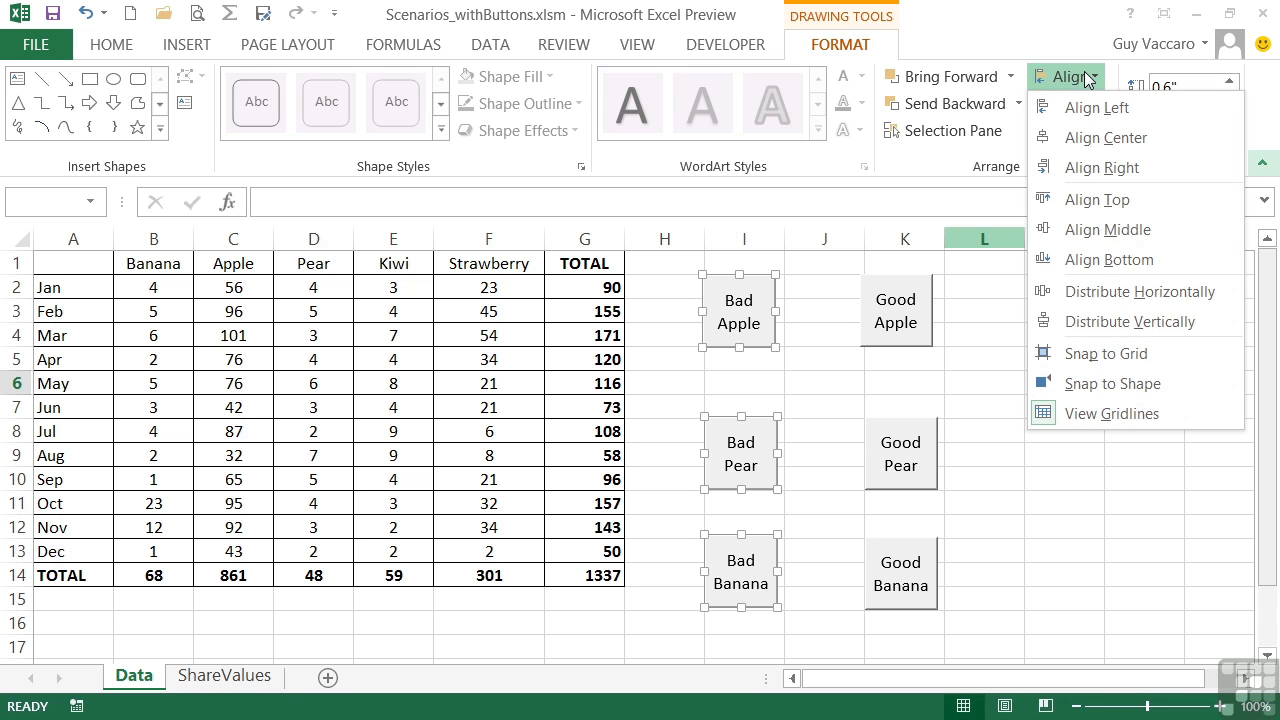
click(1122, 118)
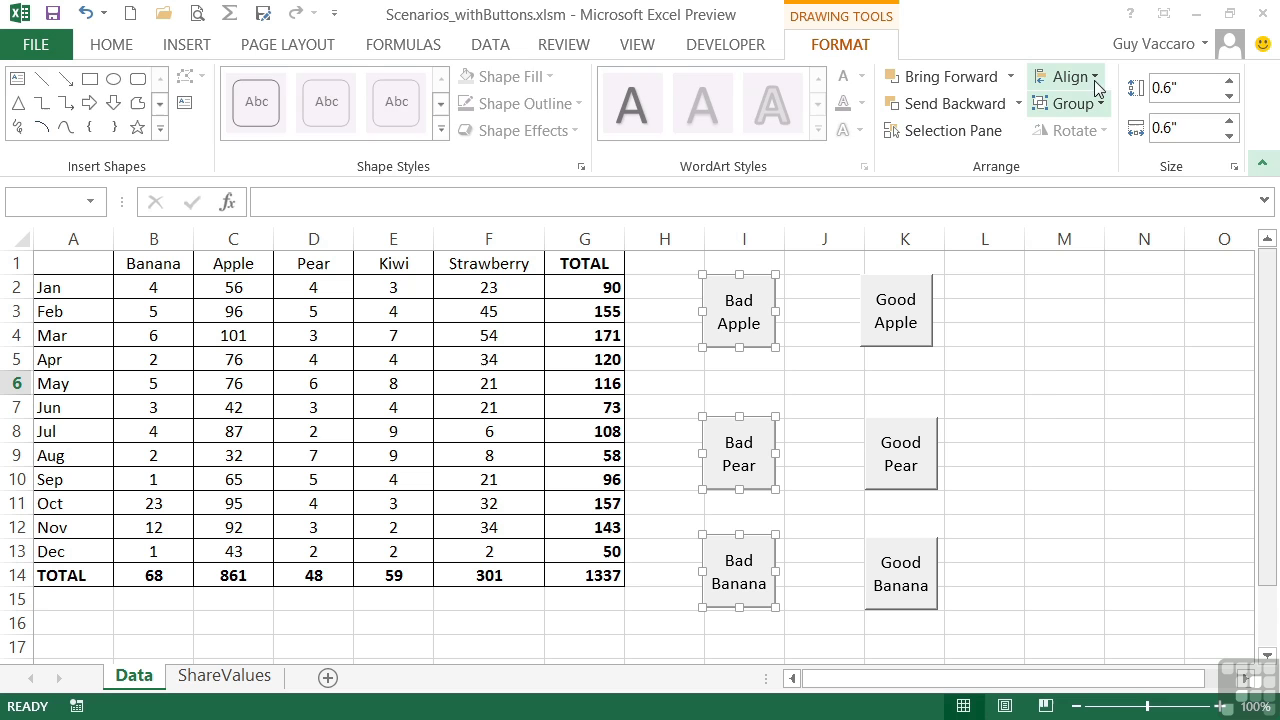
click(1090, 77)
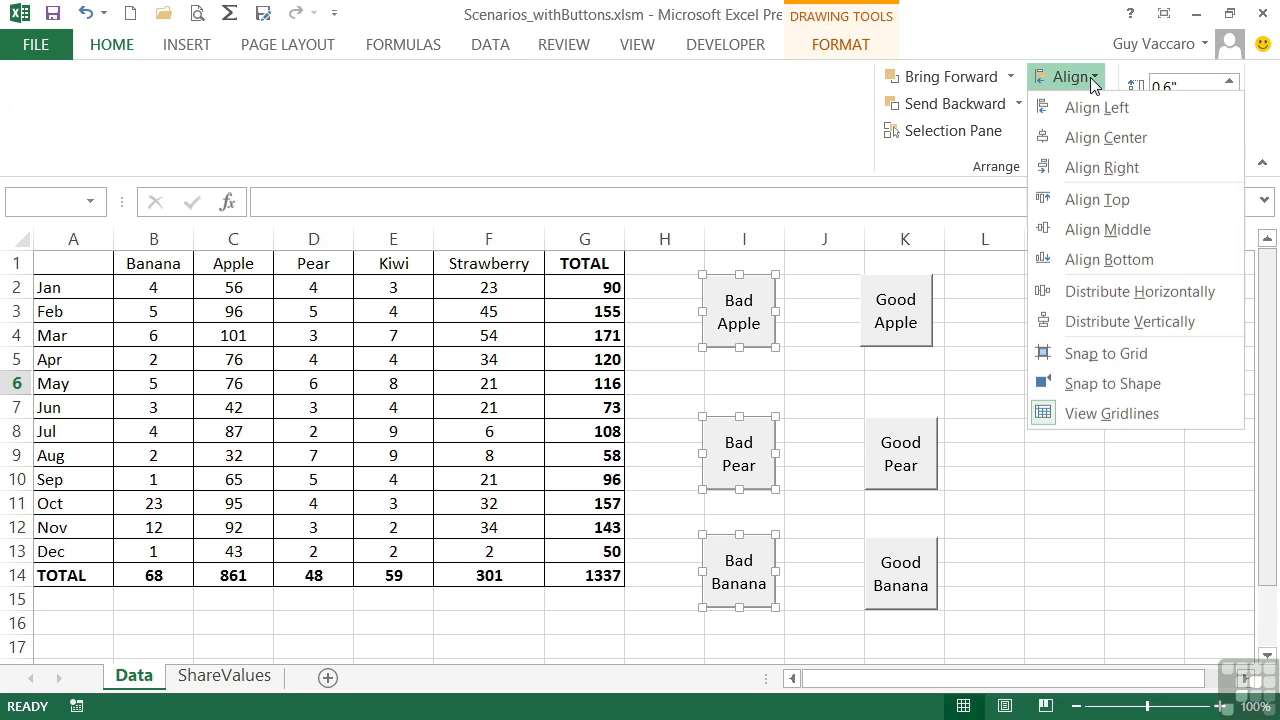
click(1106, 321)
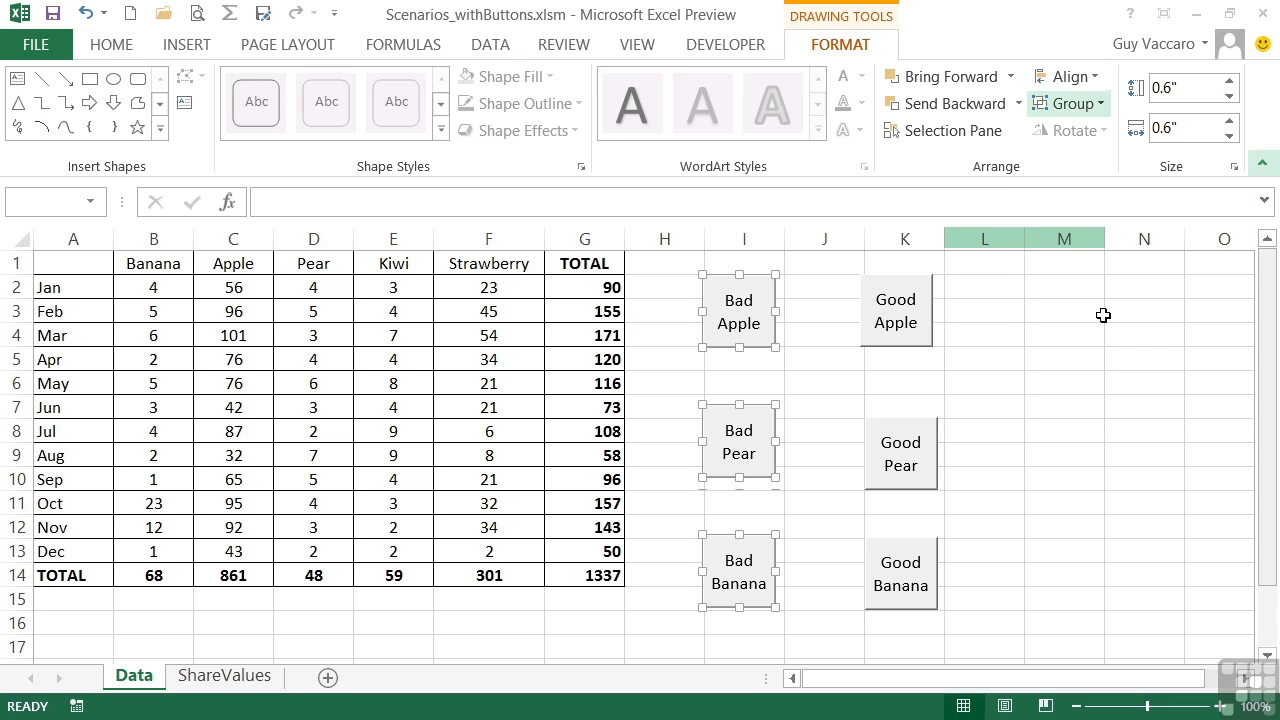
Align the Good Apple, Good Pear and Good Banana buttons to the left, distribute them vertically and deselect them.
right_click(924, 345)
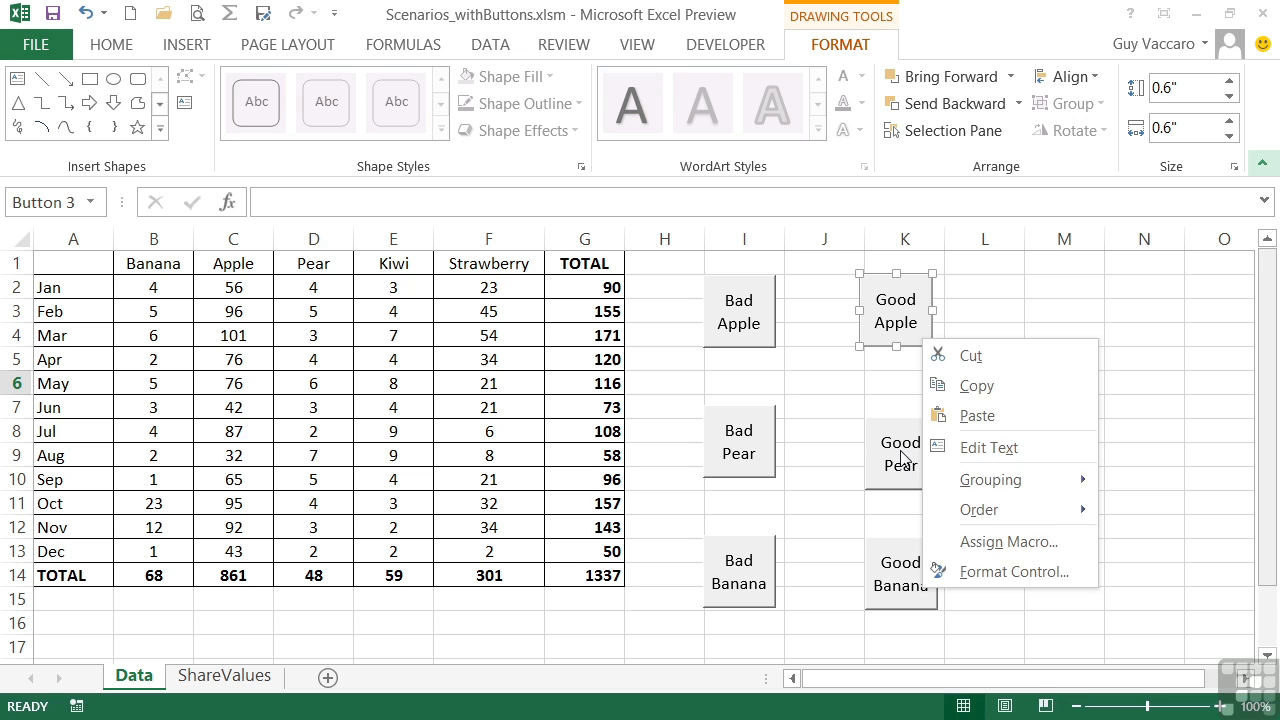
key(Escape)
ctrl+click(905, 565)
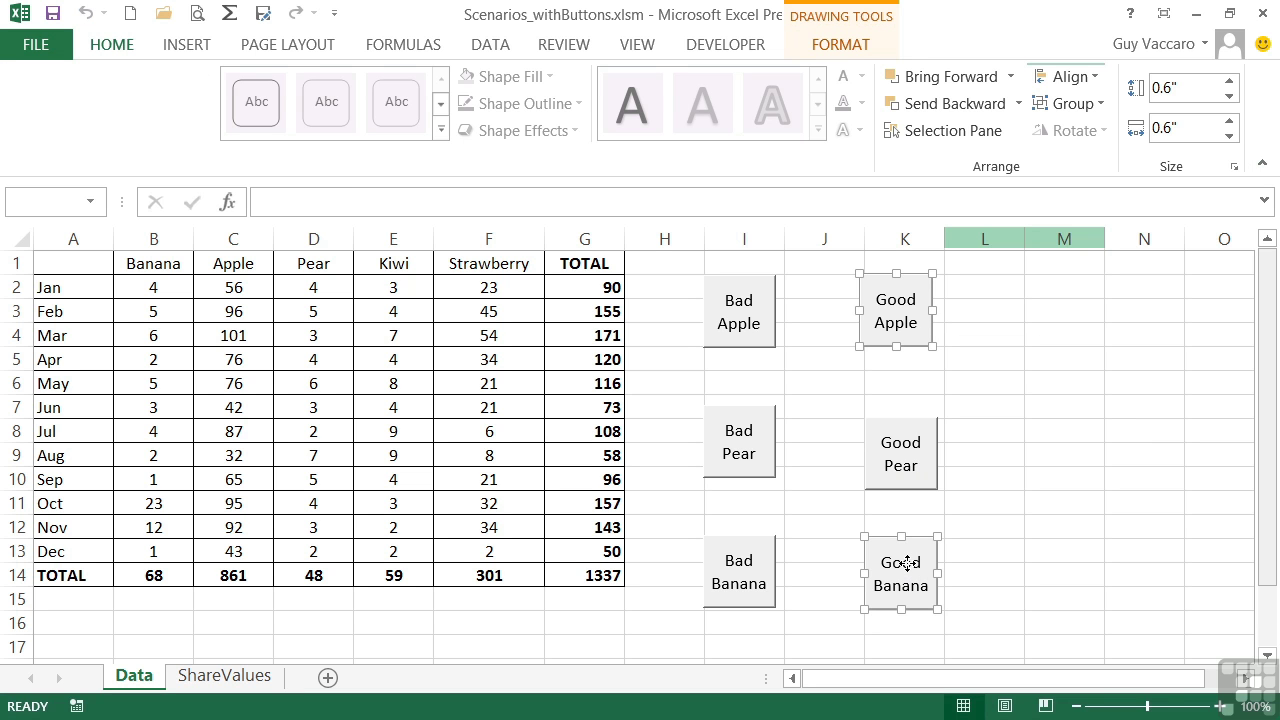
ctrl+click(912, 484)
click(1067, 76)
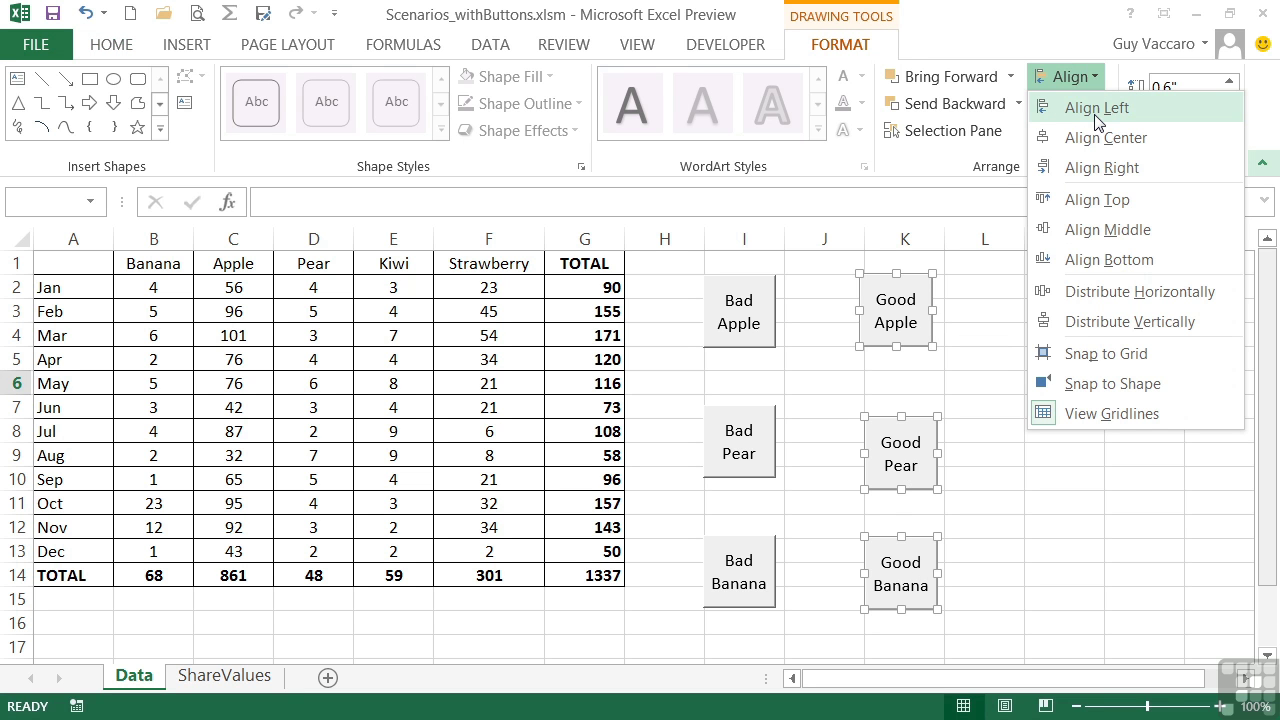
click(1096, 112)
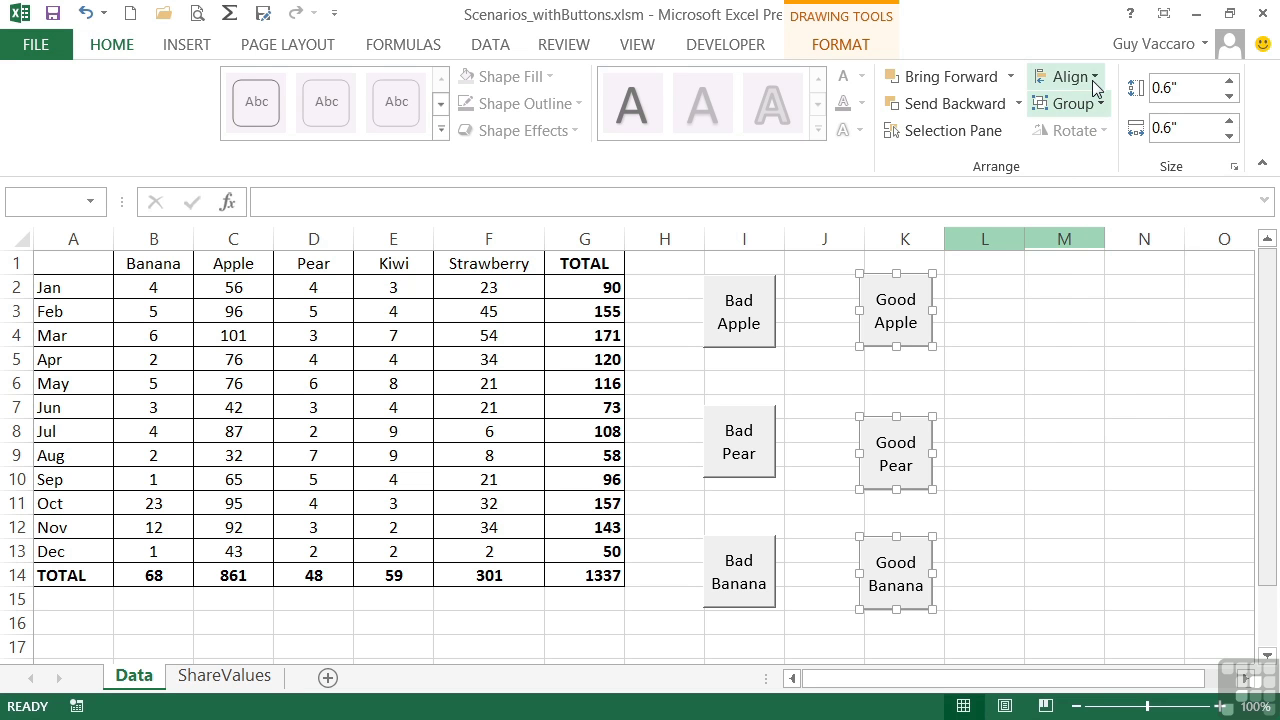
click(1096, 78)
click(1107, 322)
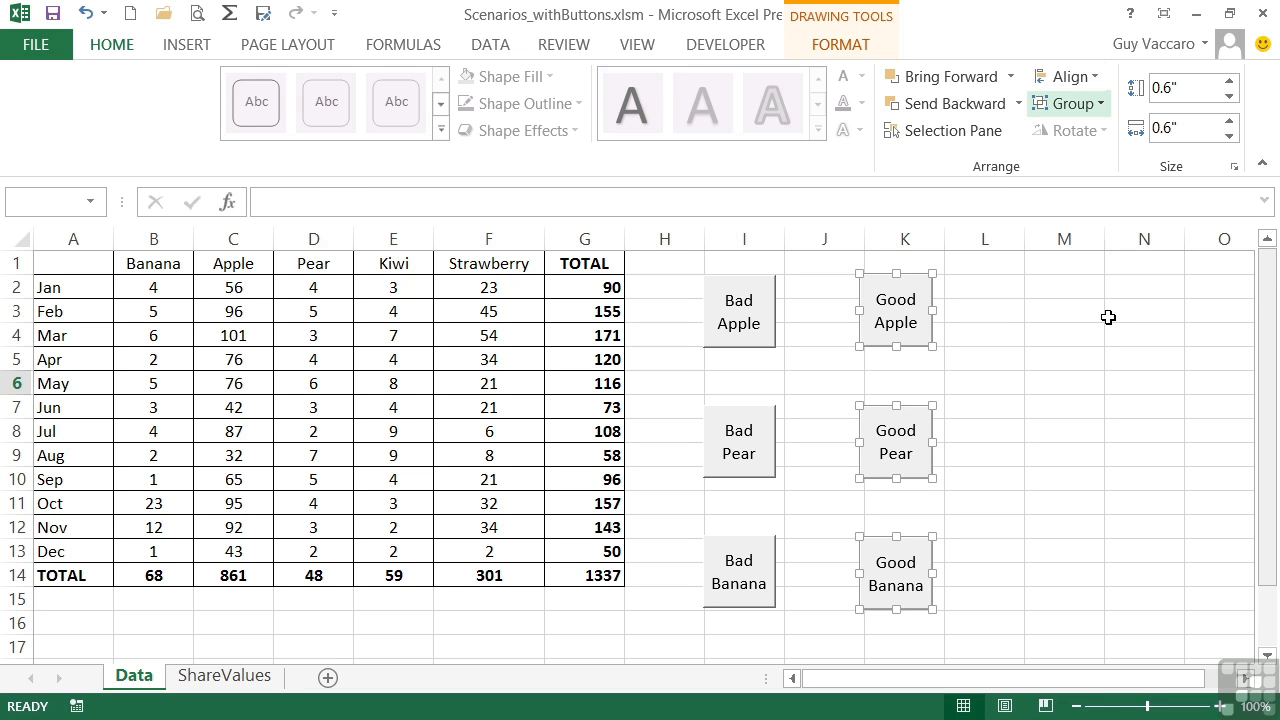
click(996, 487)
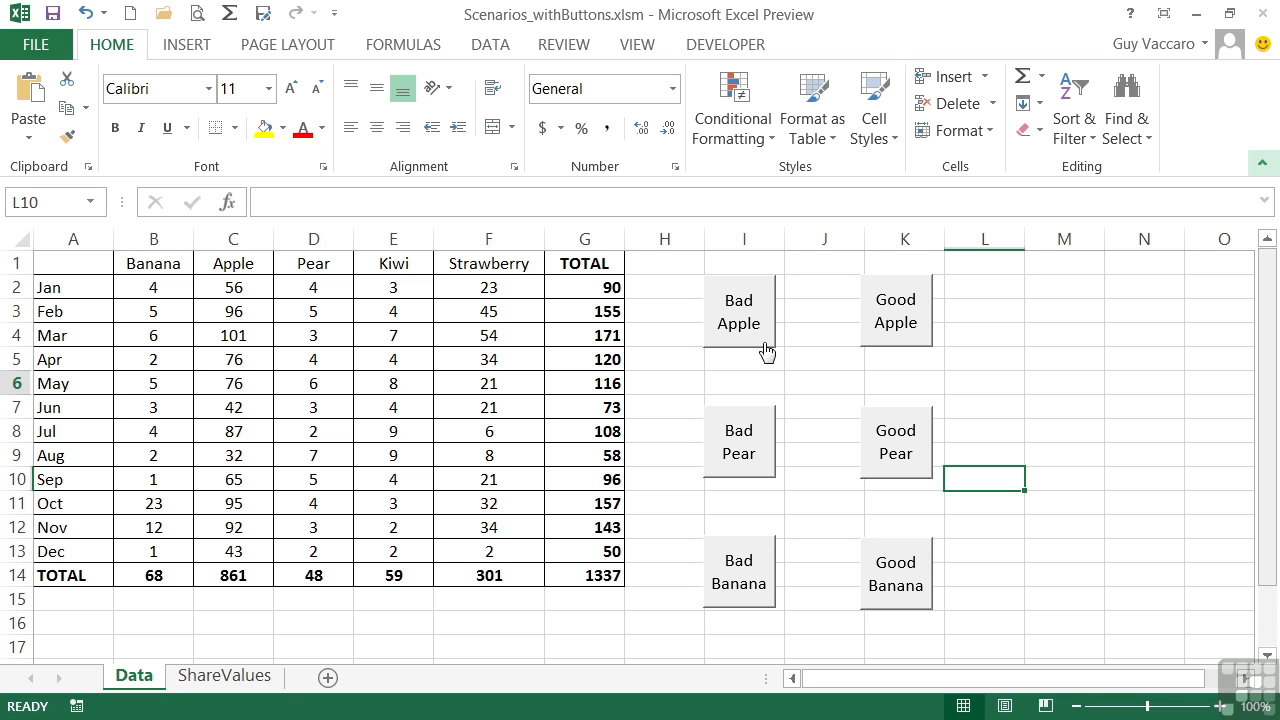
Set the Bad Apple button's text to red at font size 10 in its format control settings.
right_click(761, 300)
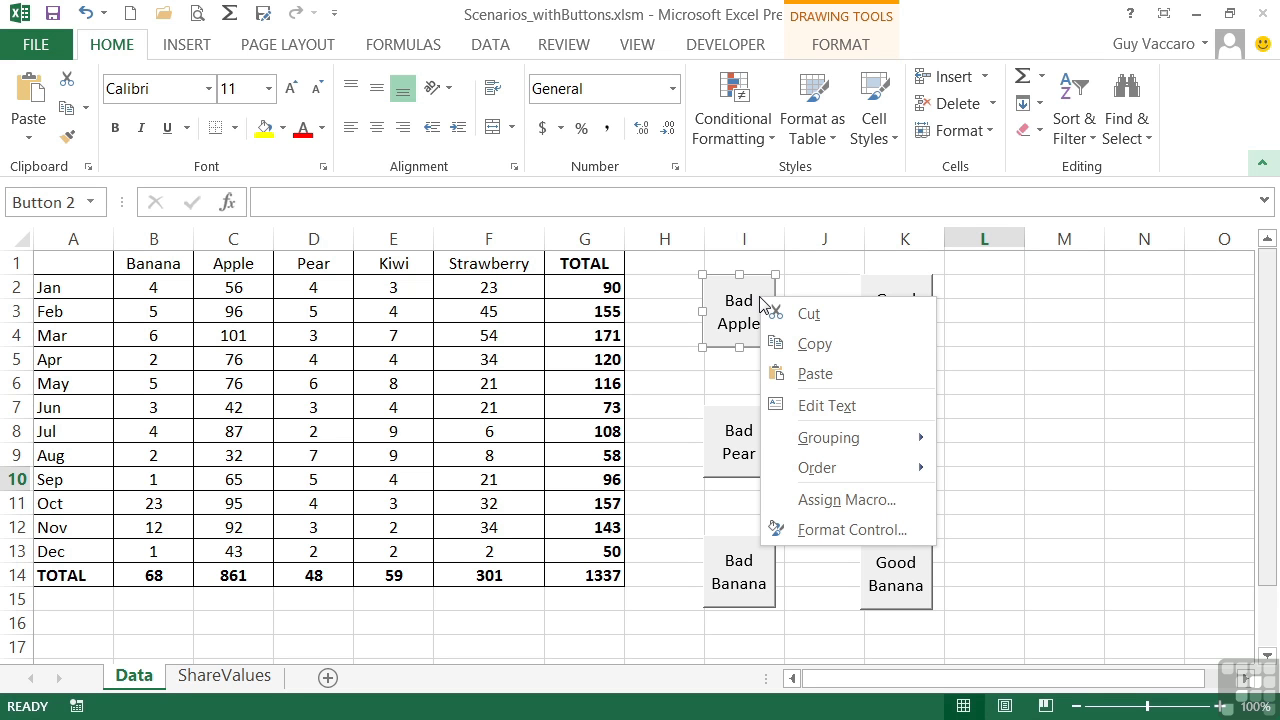
click(841, 535)
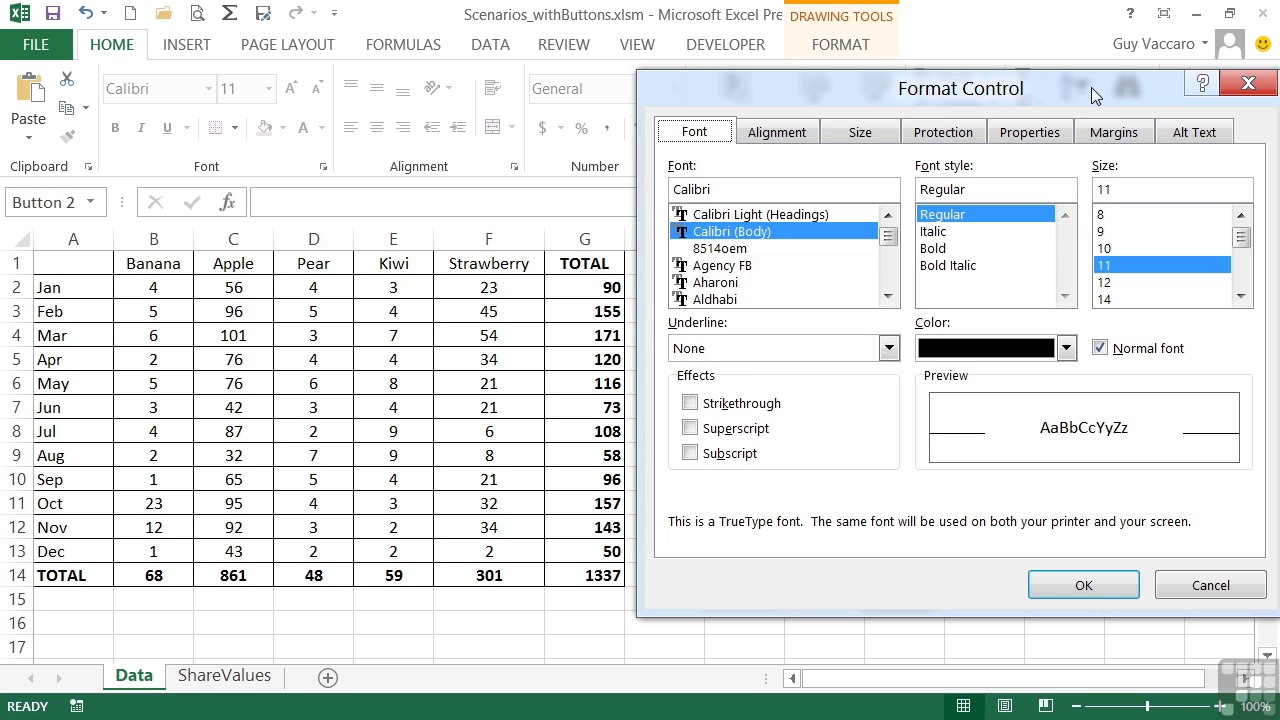
click(1067, 350)
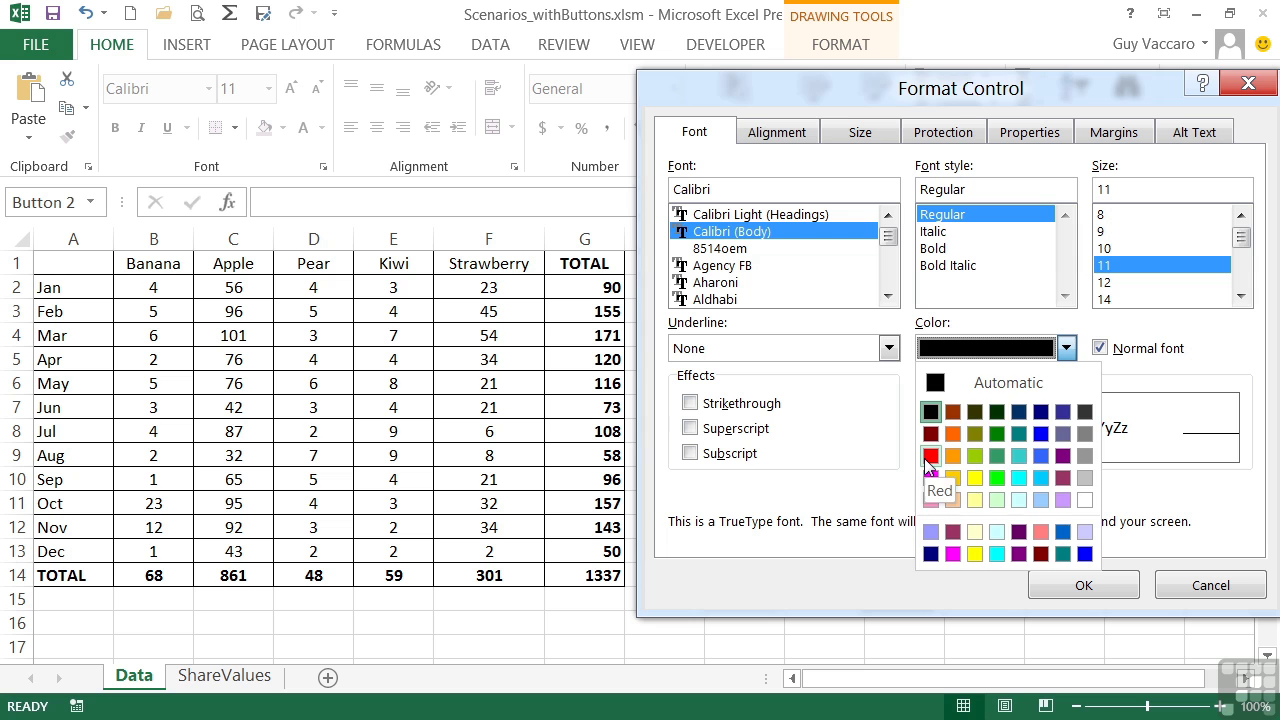
click(930, 456)
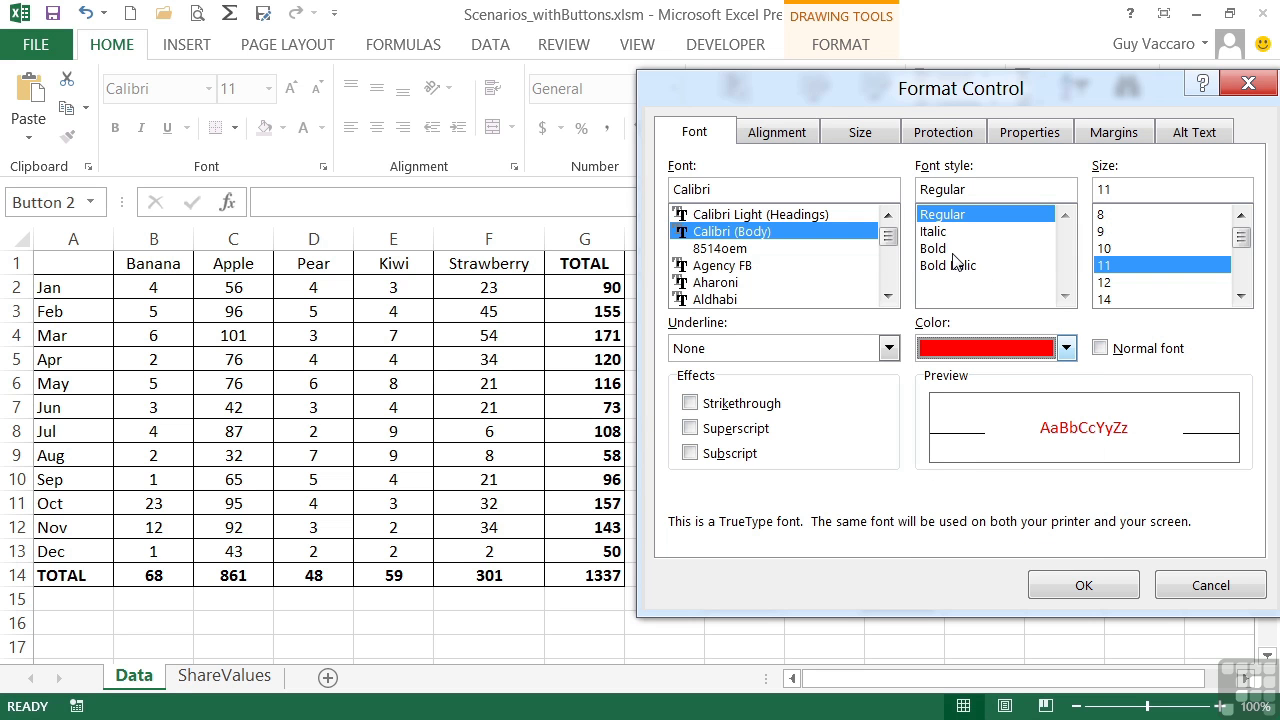
click(1120, 248)
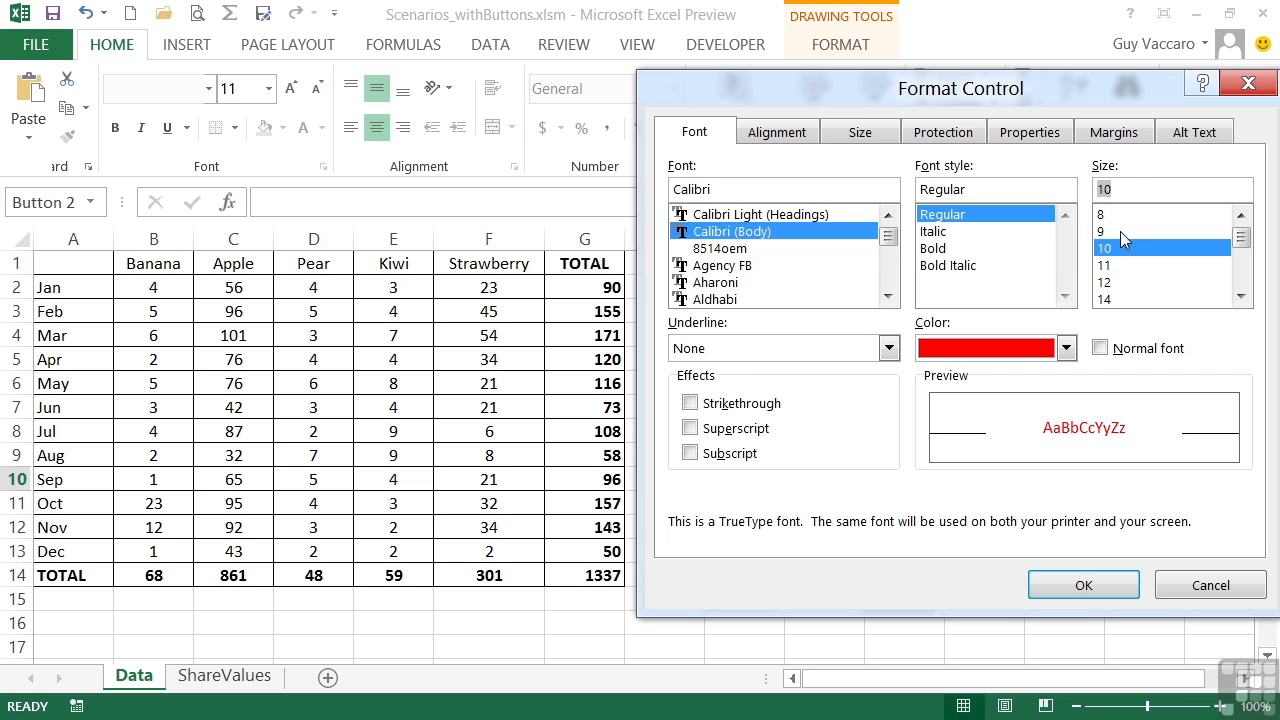
Review the Bad Apple button's alignment, size and protection settings, and set its object positioning to "Move but don't size with cells".
click(802, 142)
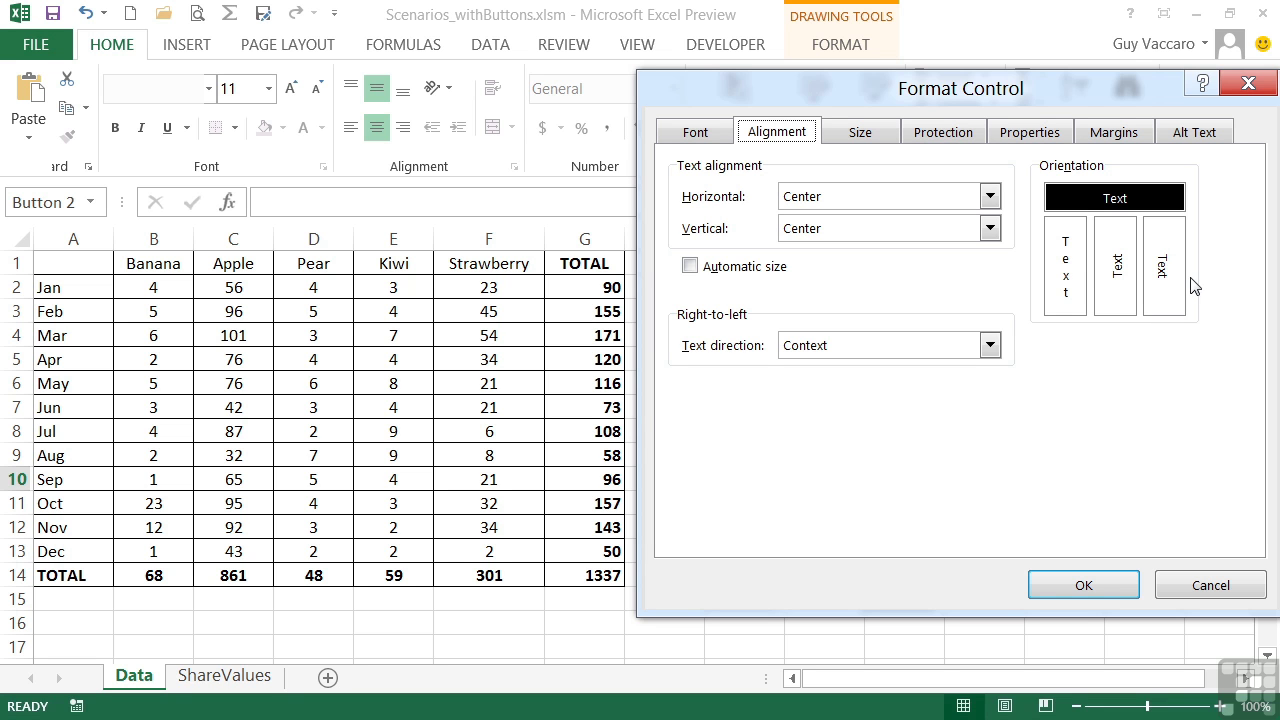
click(869, 137)
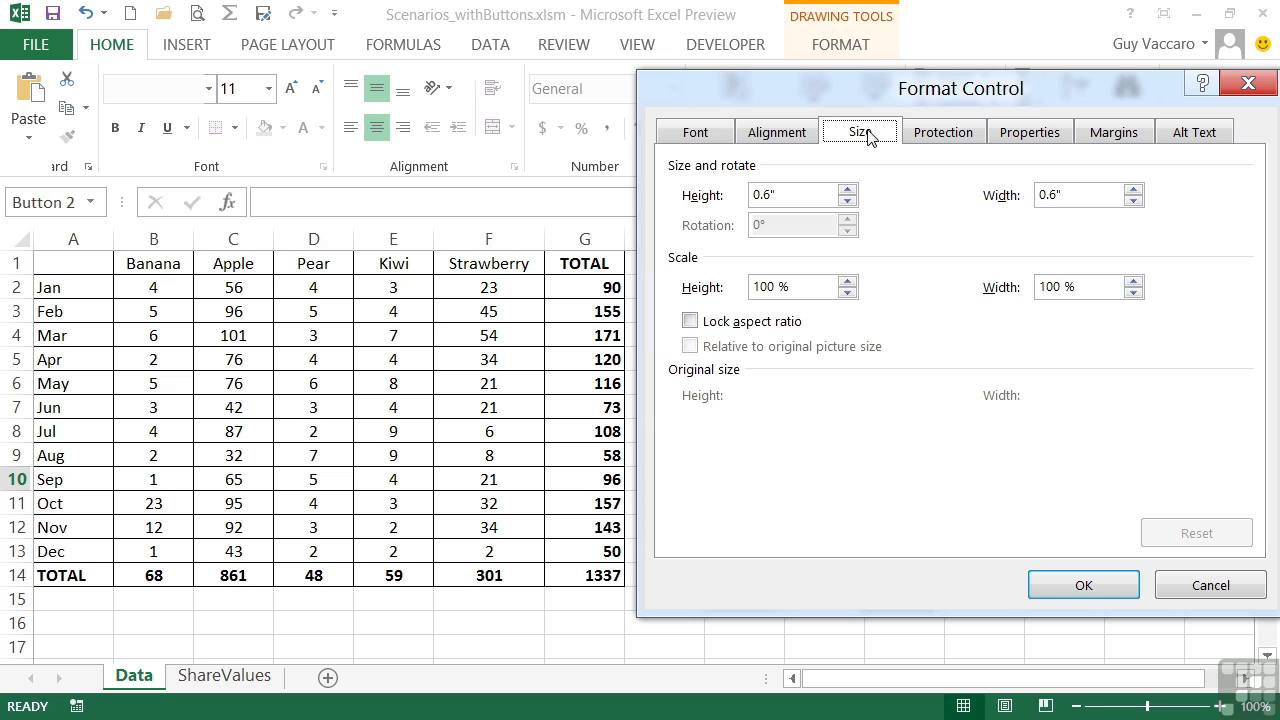
click(955, 143)
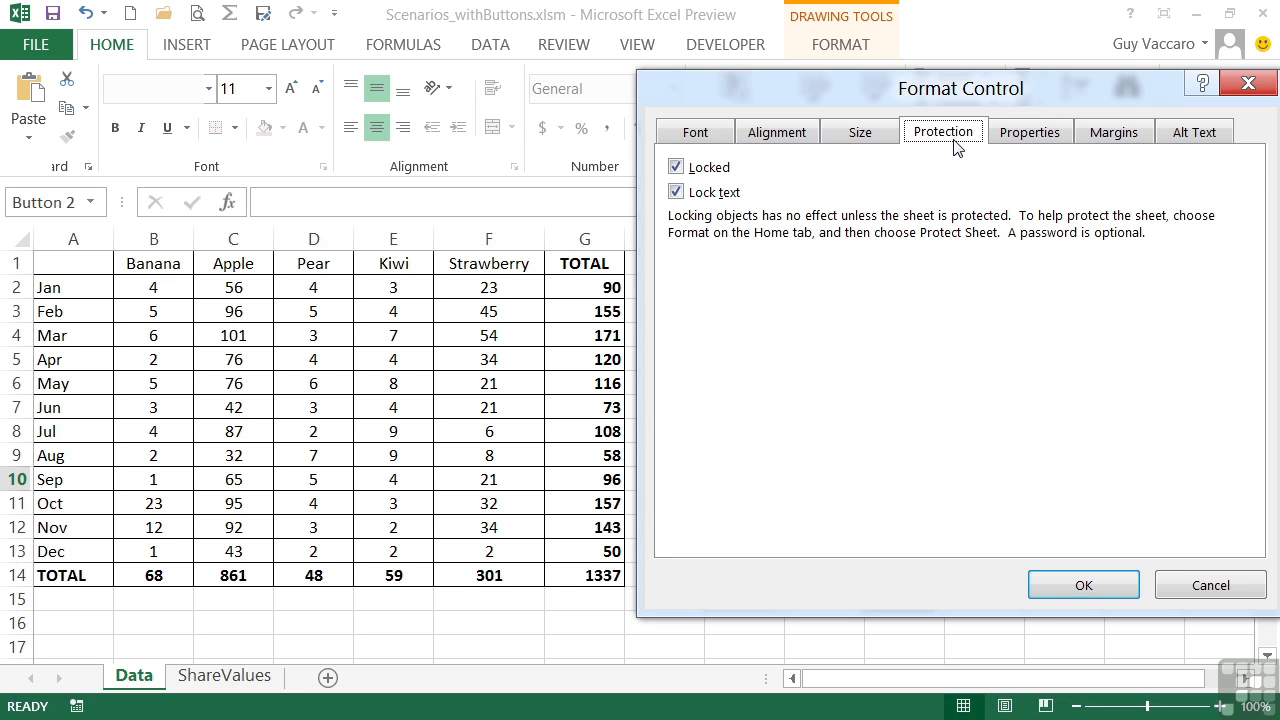
click(1035, 136)
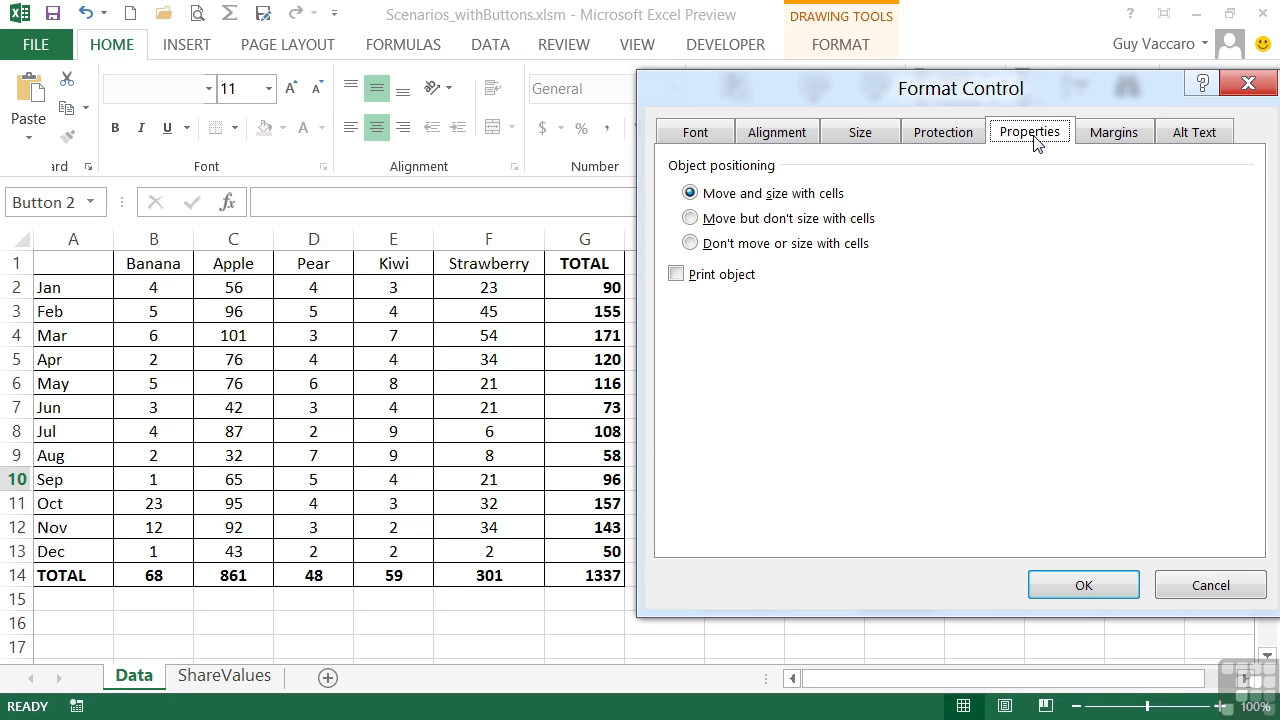
click(690, 218)
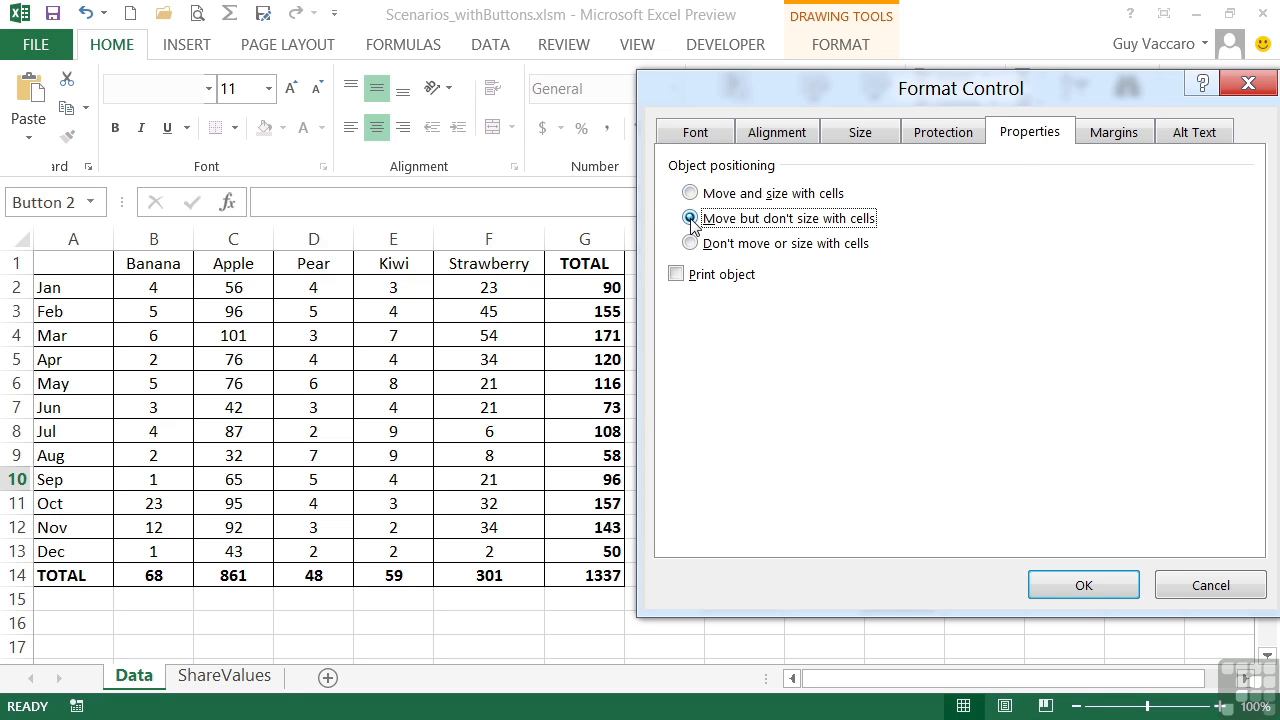
Examine the button's margins and alternative text, look through all its format control settings once more, and apply the changes.
click(1116, 140)
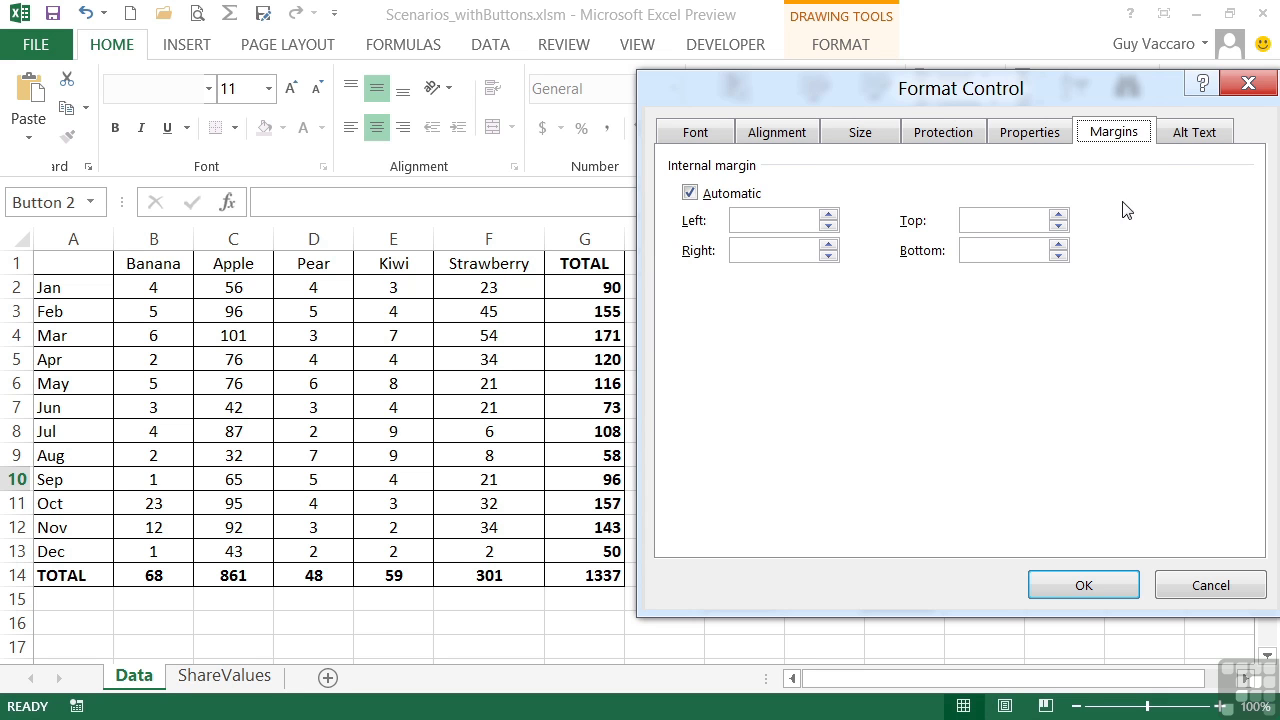
click(1188, 140)
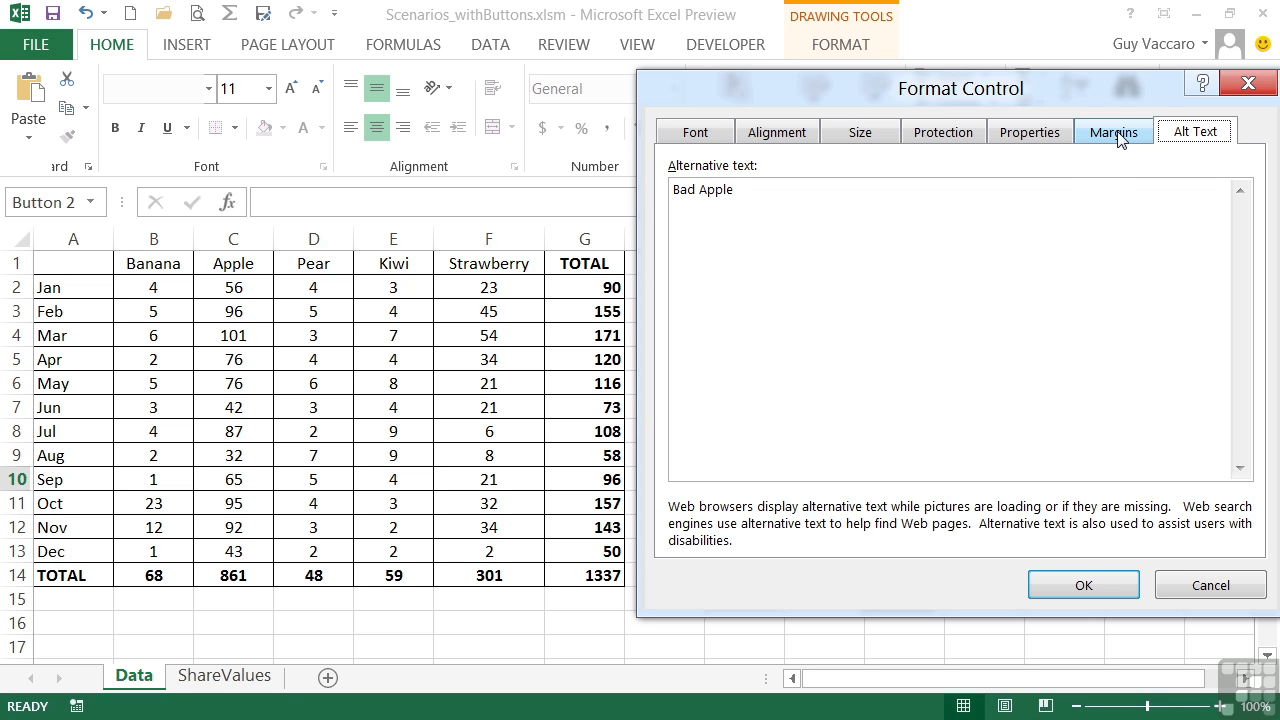
click(703, 140)
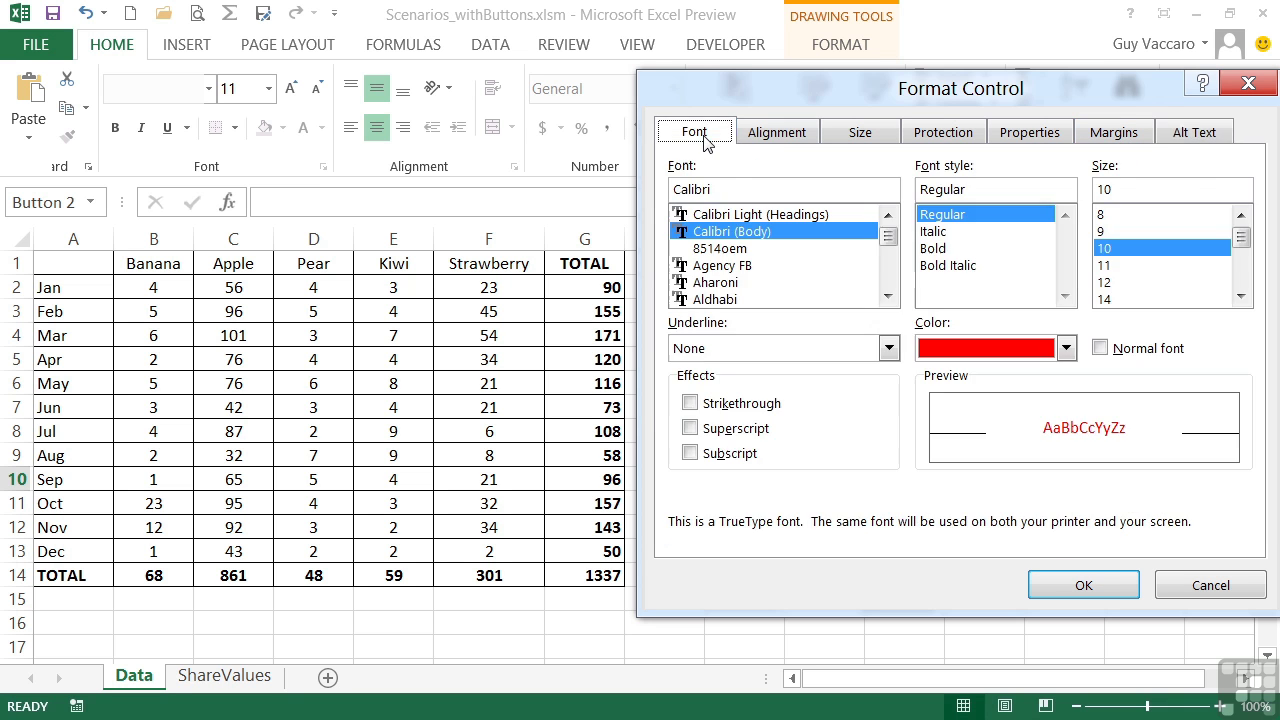
click(758, 136)
click(849, 137)
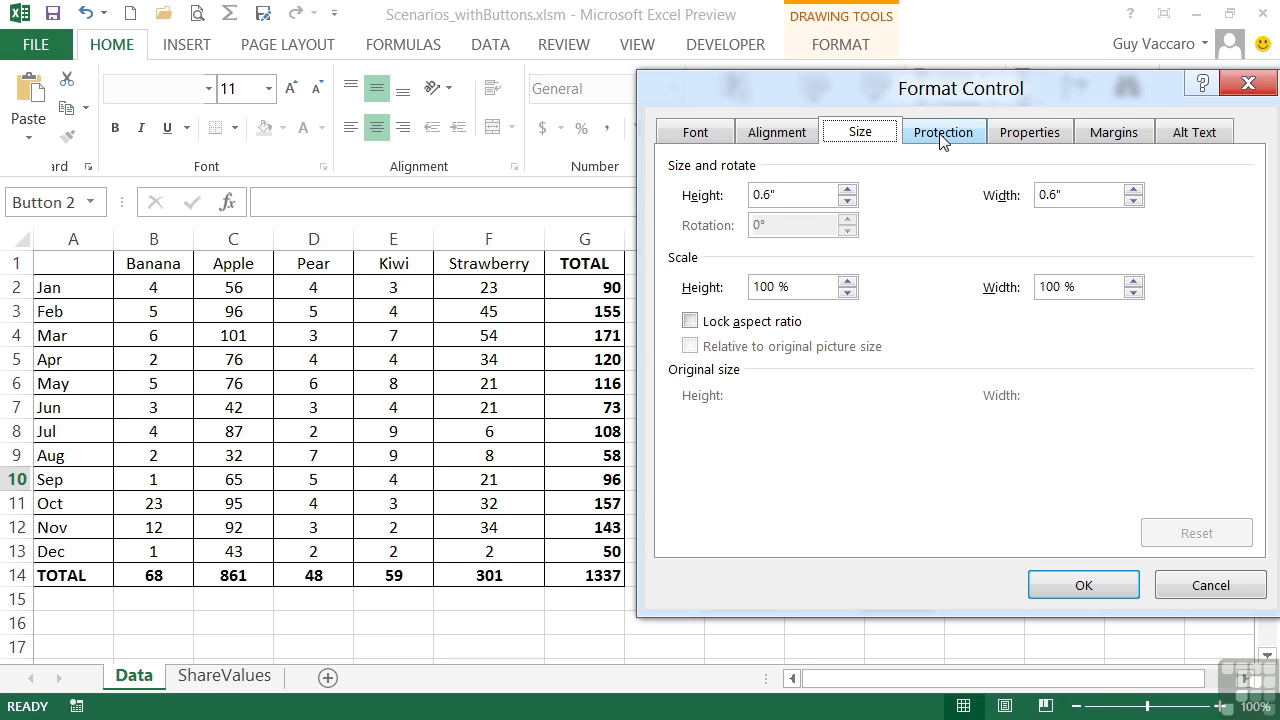
click(943, 137)
click(1027, 138)
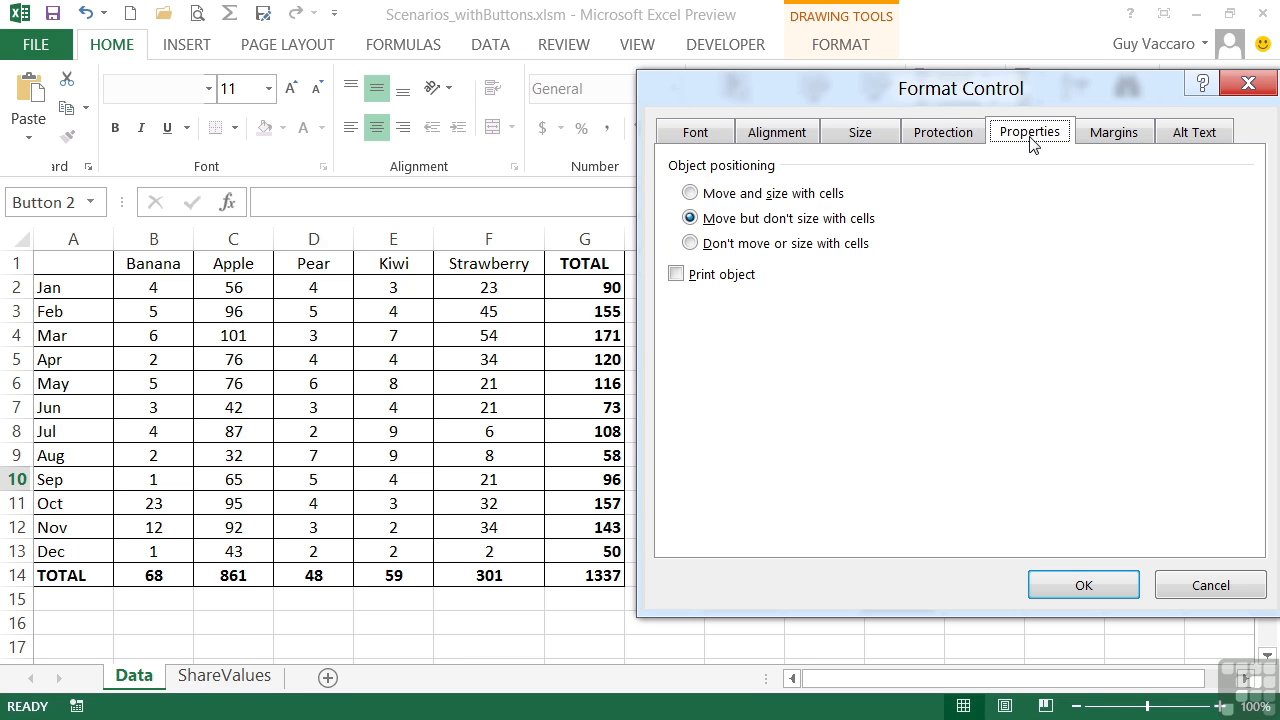
click(1121, 138)
click(1177, 138)
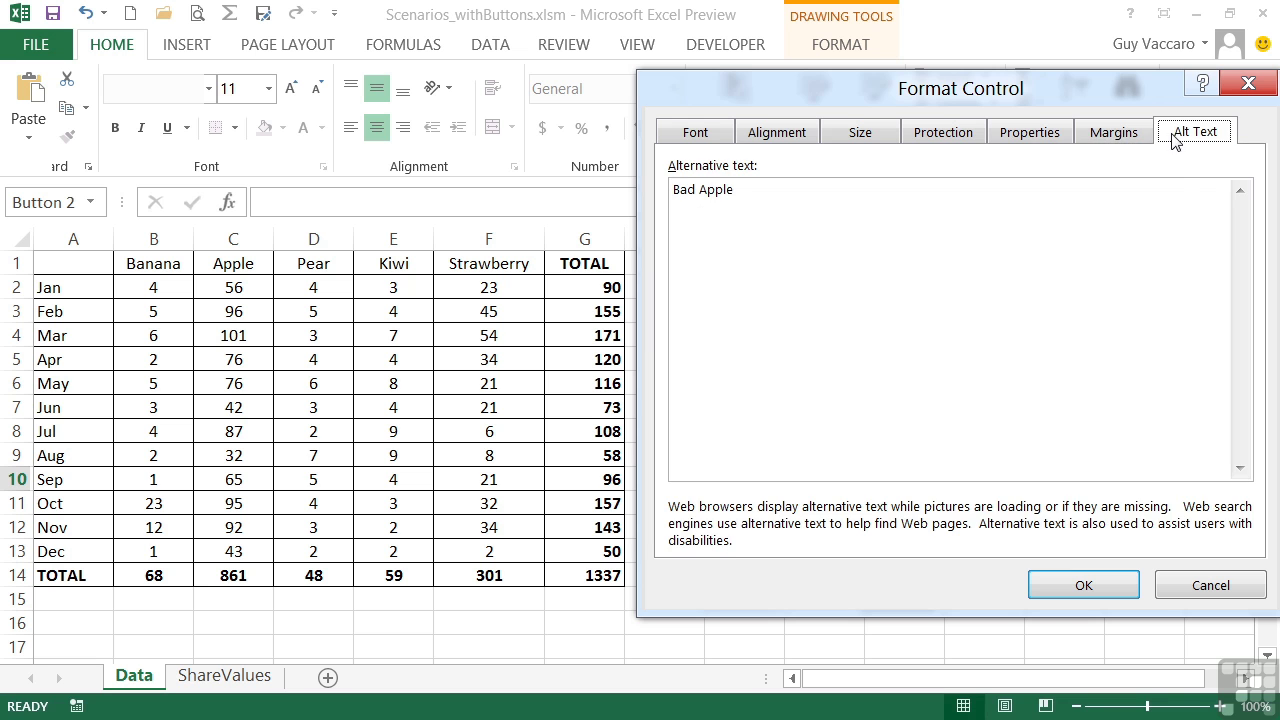
click(1097, 589)
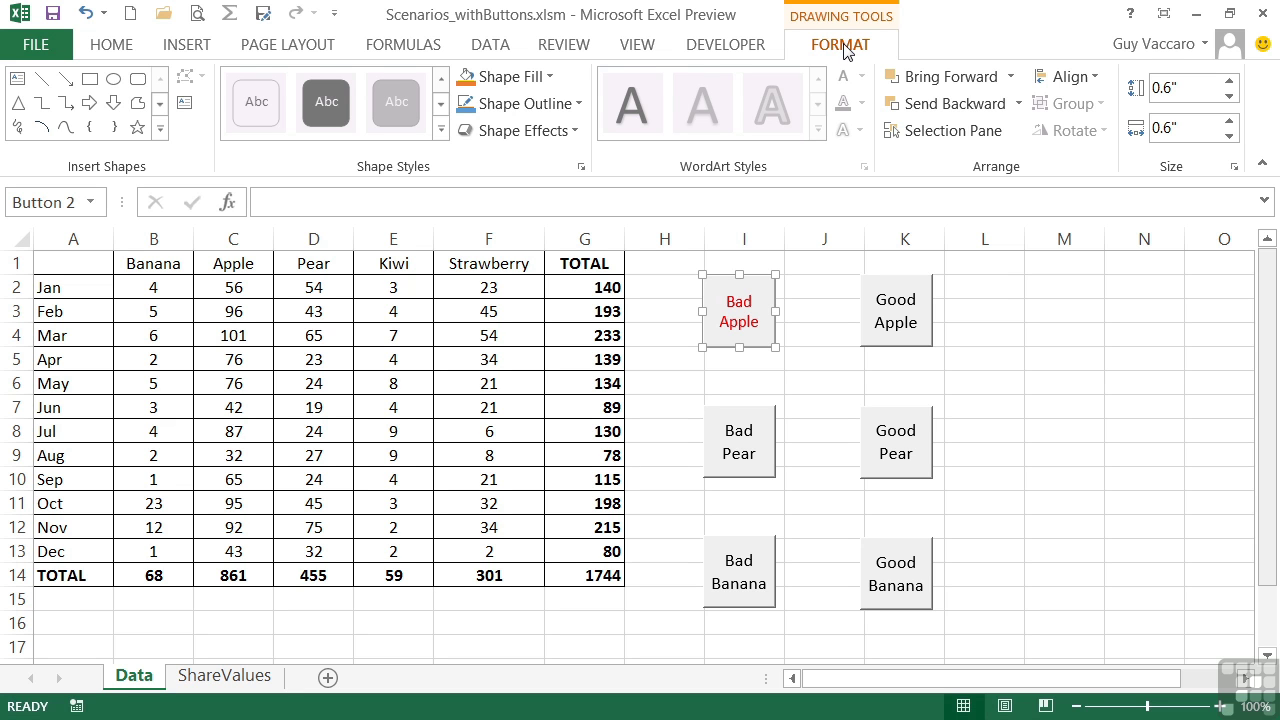
Draw a rectangle about 0.69" high and 0.8" wide beside the Good Apple button and give it an outer shadow along its right side.
click(92, 82)
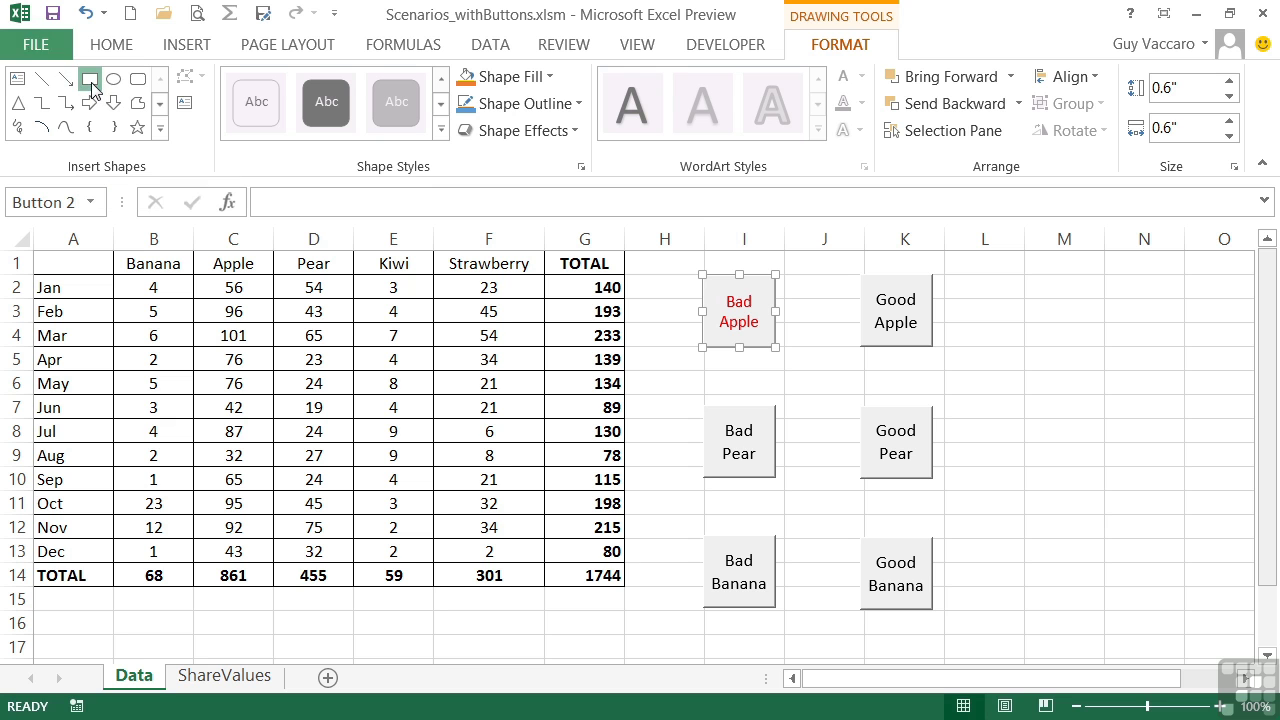
drag(1005, 273, 1101, 356)
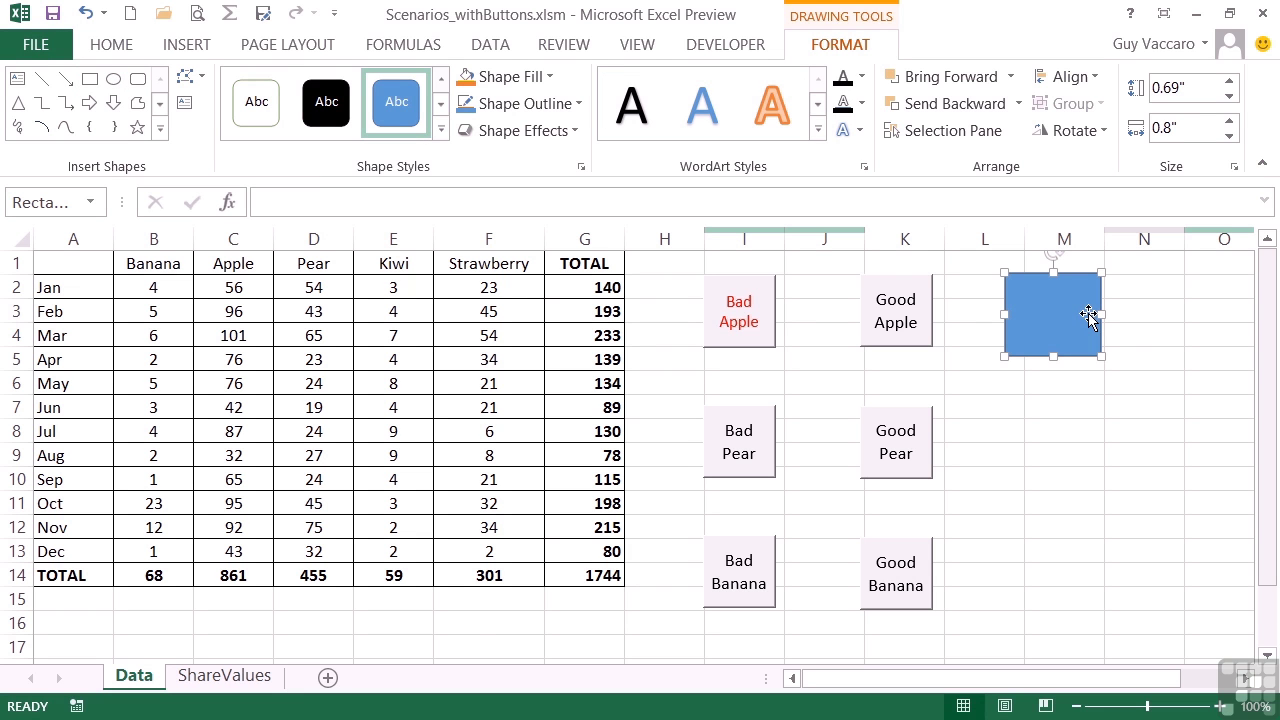
key(Tab)
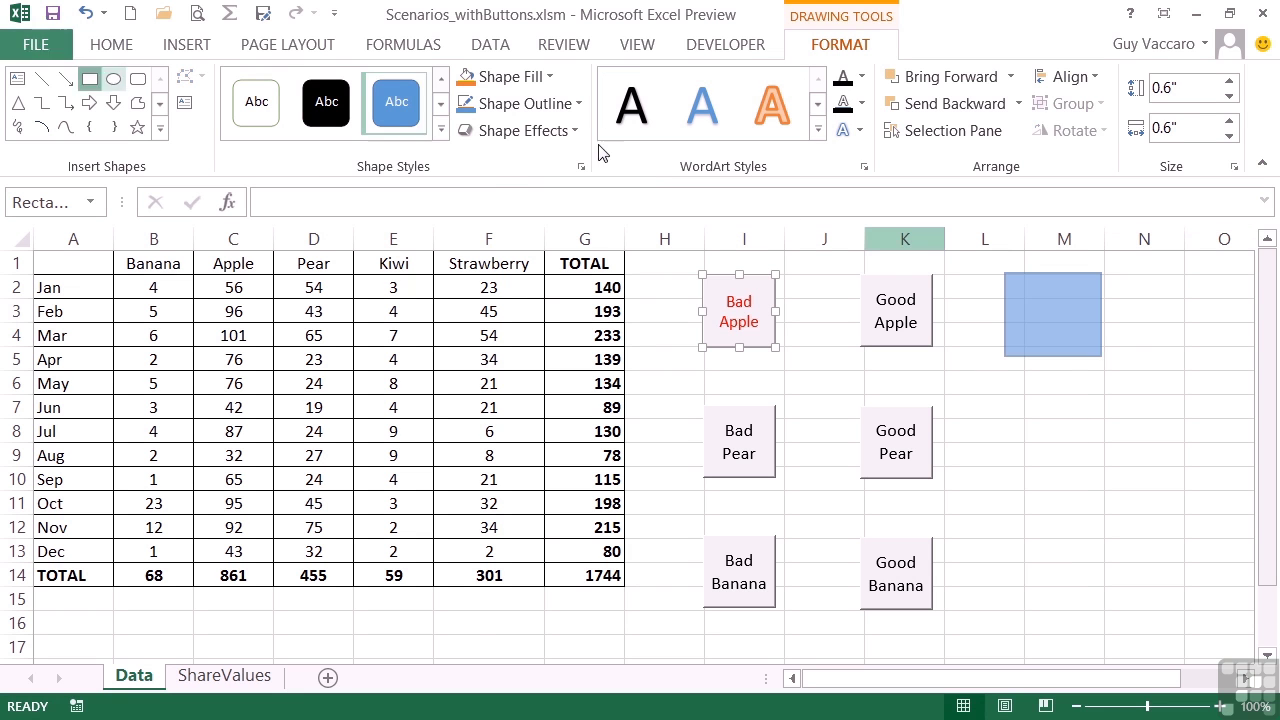
click(574, 130)
mouse_move(578, 215)
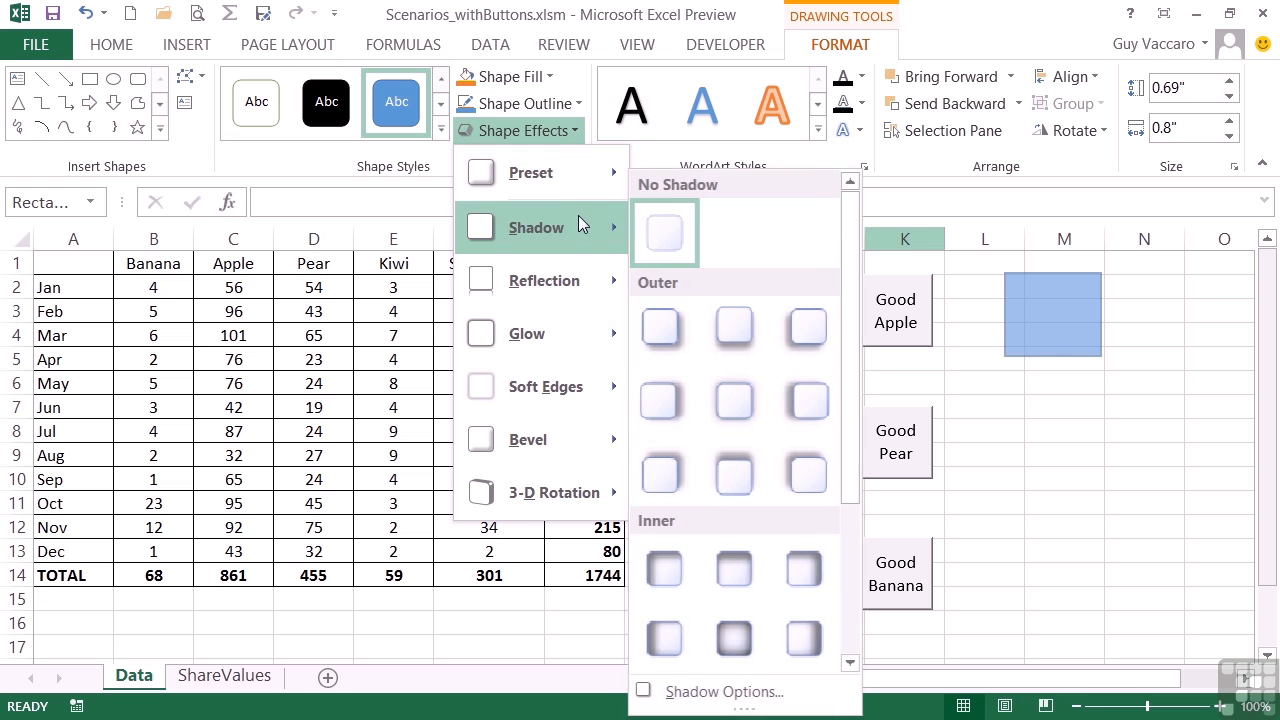
click(678, 410)
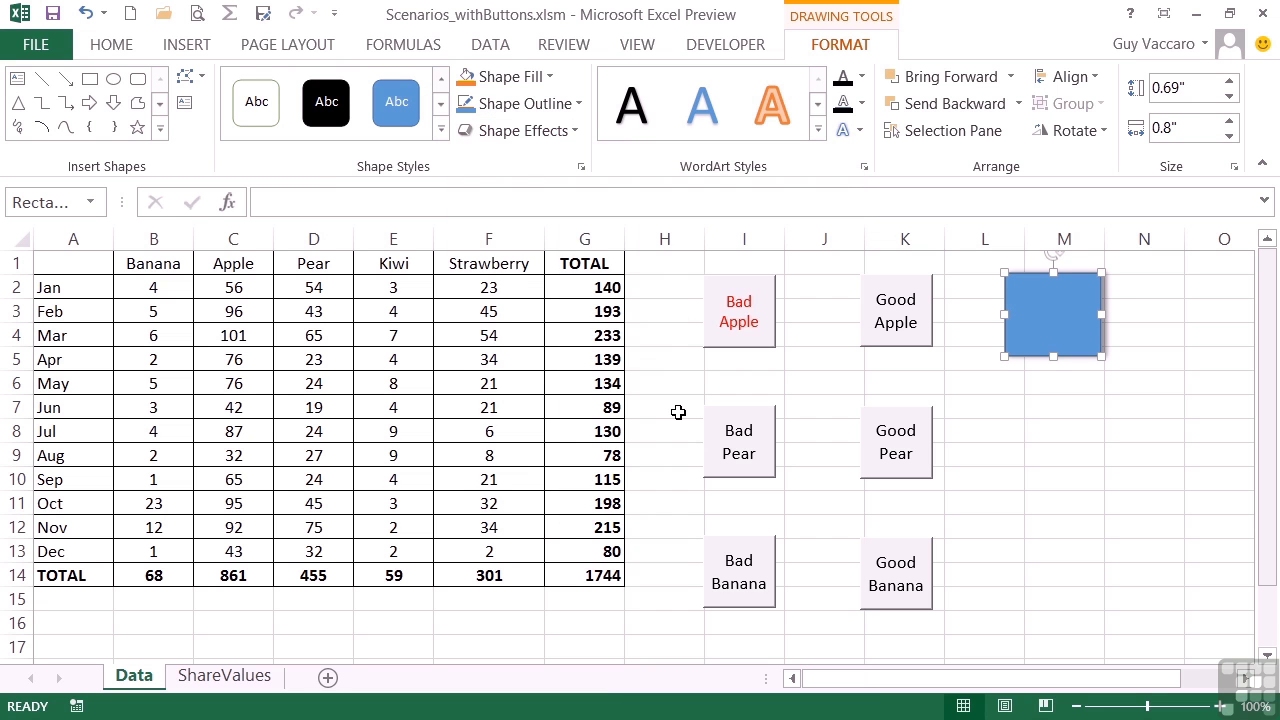
Give the rectangle a green outline and an orange fill.
click(530, 103)
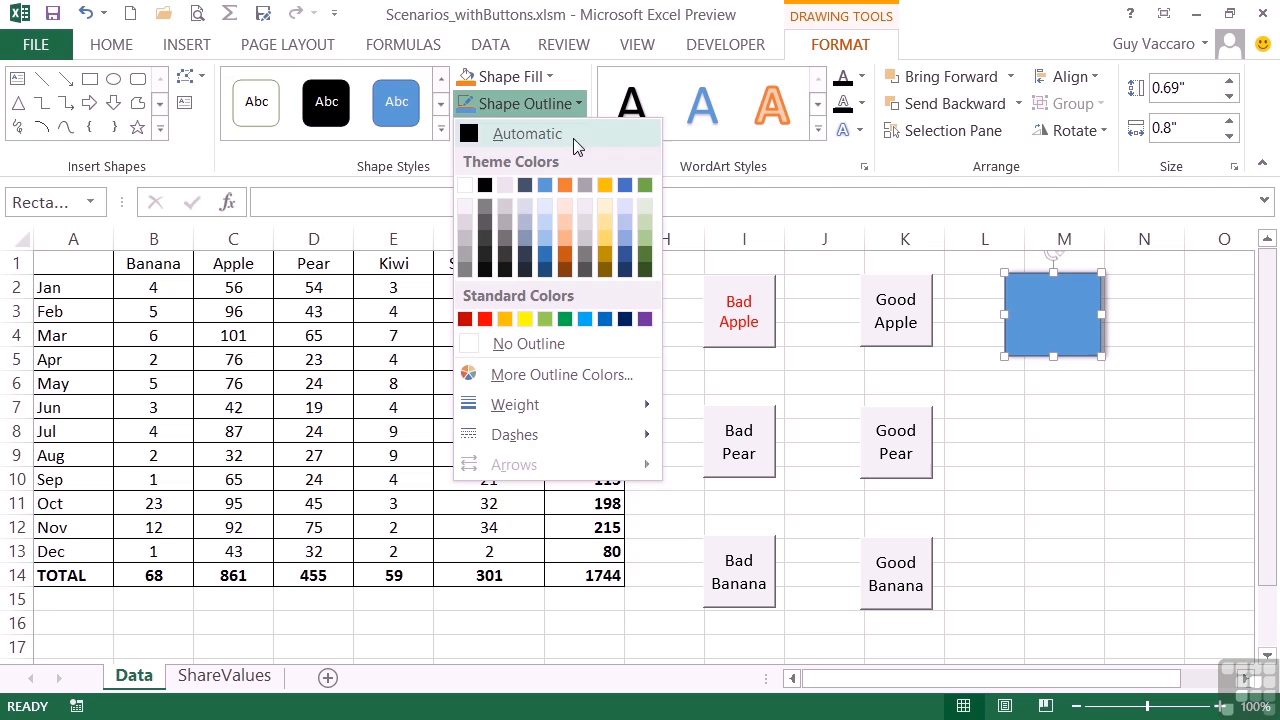
key(Escape)
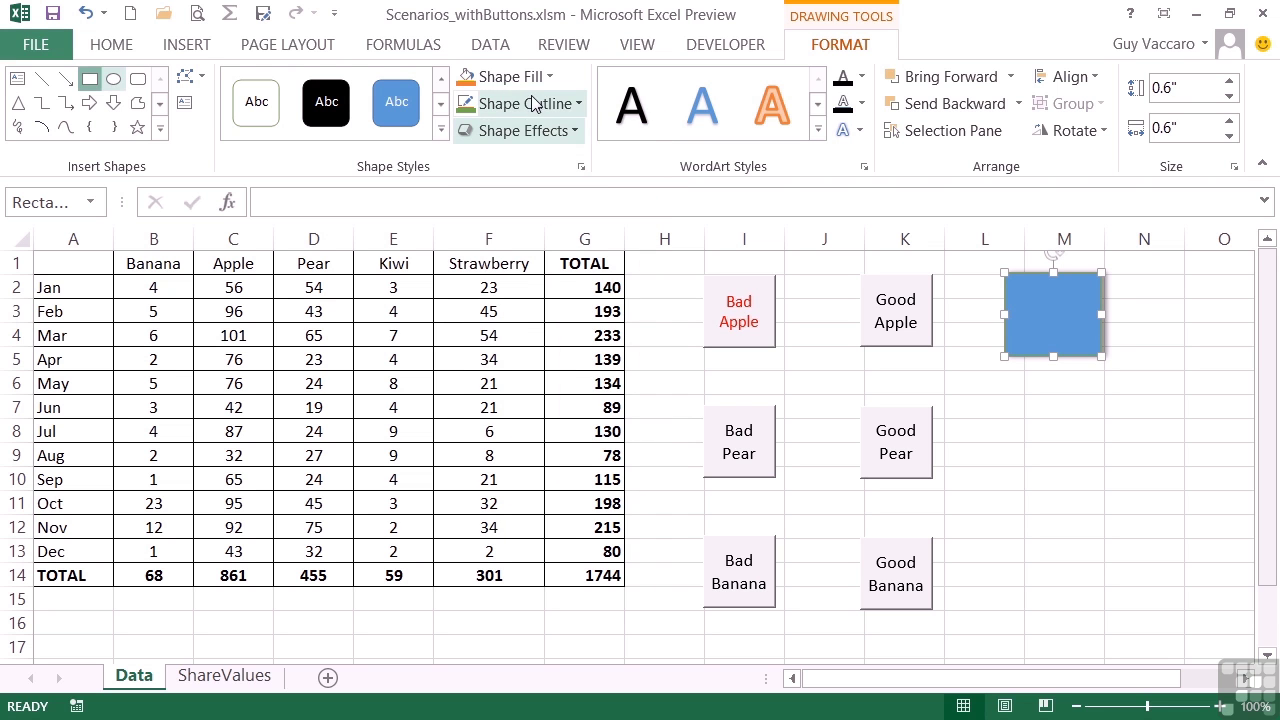
click(508, 76)
click(566, 158)
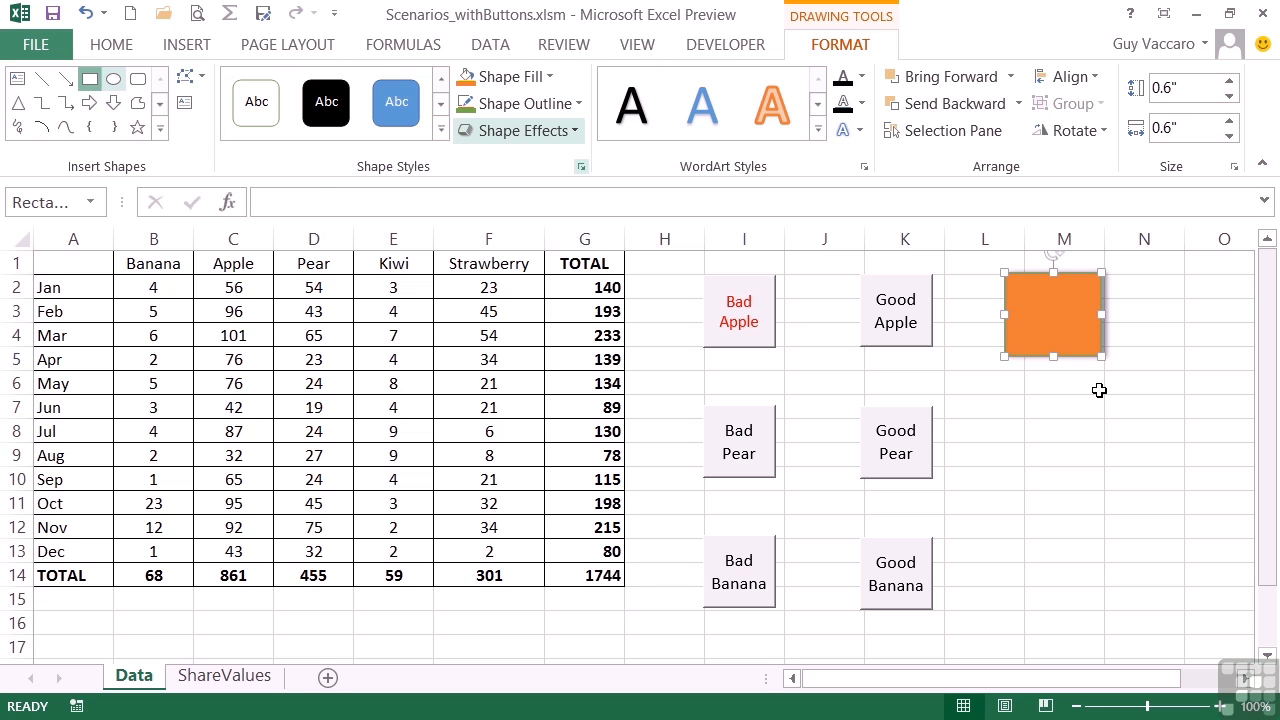
Assign the cmdBadApple macro to the orange rectangle and deselect it.
right_click(1053, 317)
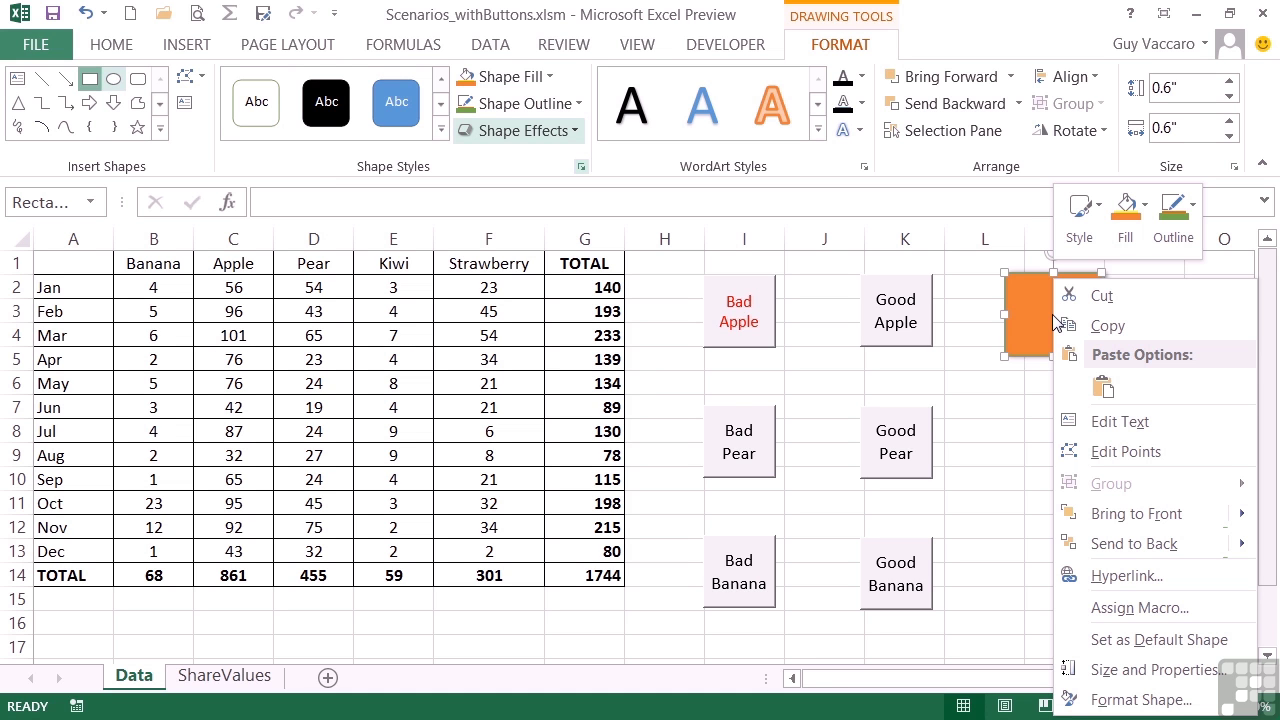
click(1128, 609)
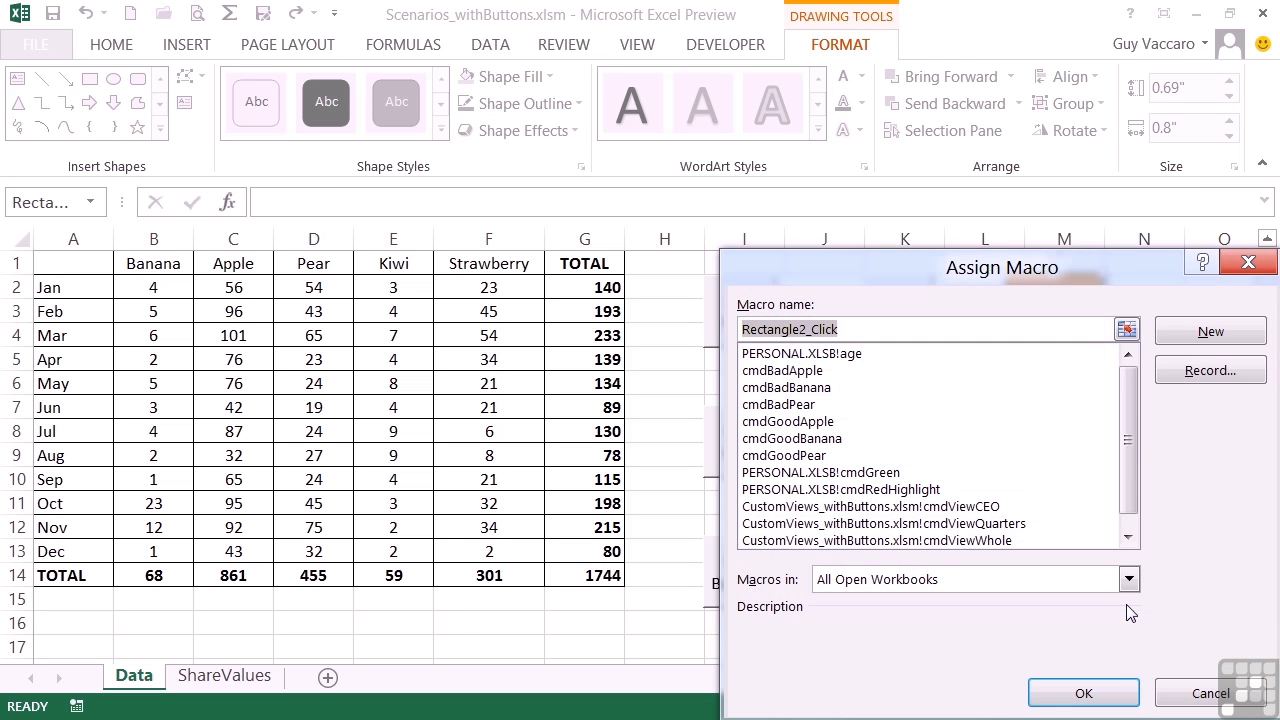
click(812, 372)
key(Return)
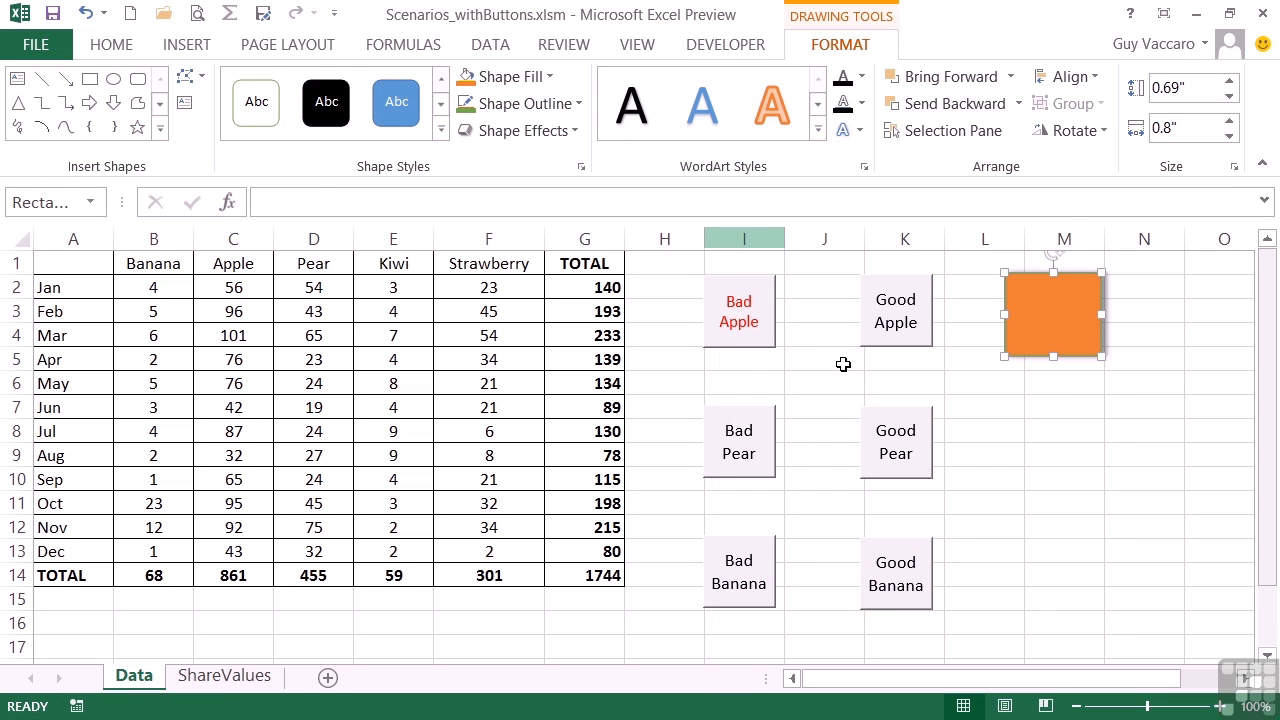
click(1044, 380)
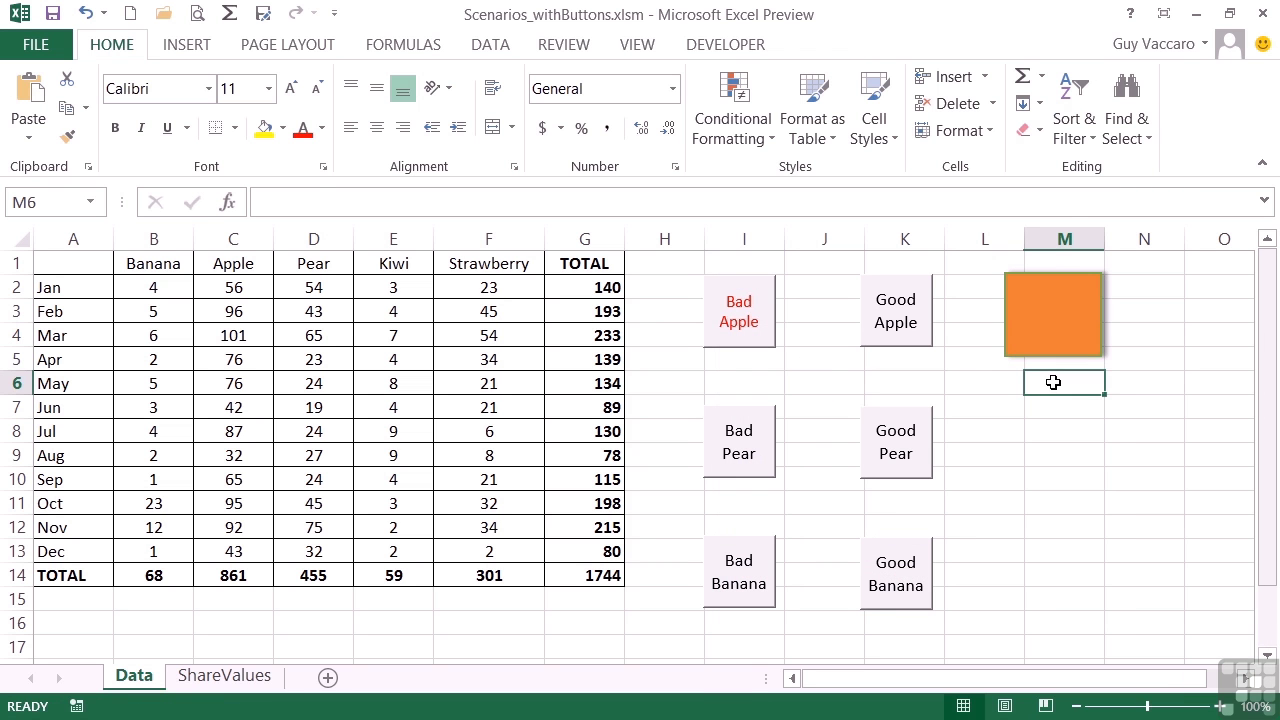
Test the orange rectangle by running its macro, switching back to the Good Apple scenario, and running the rectangle's macro again.
click(1043, 333)
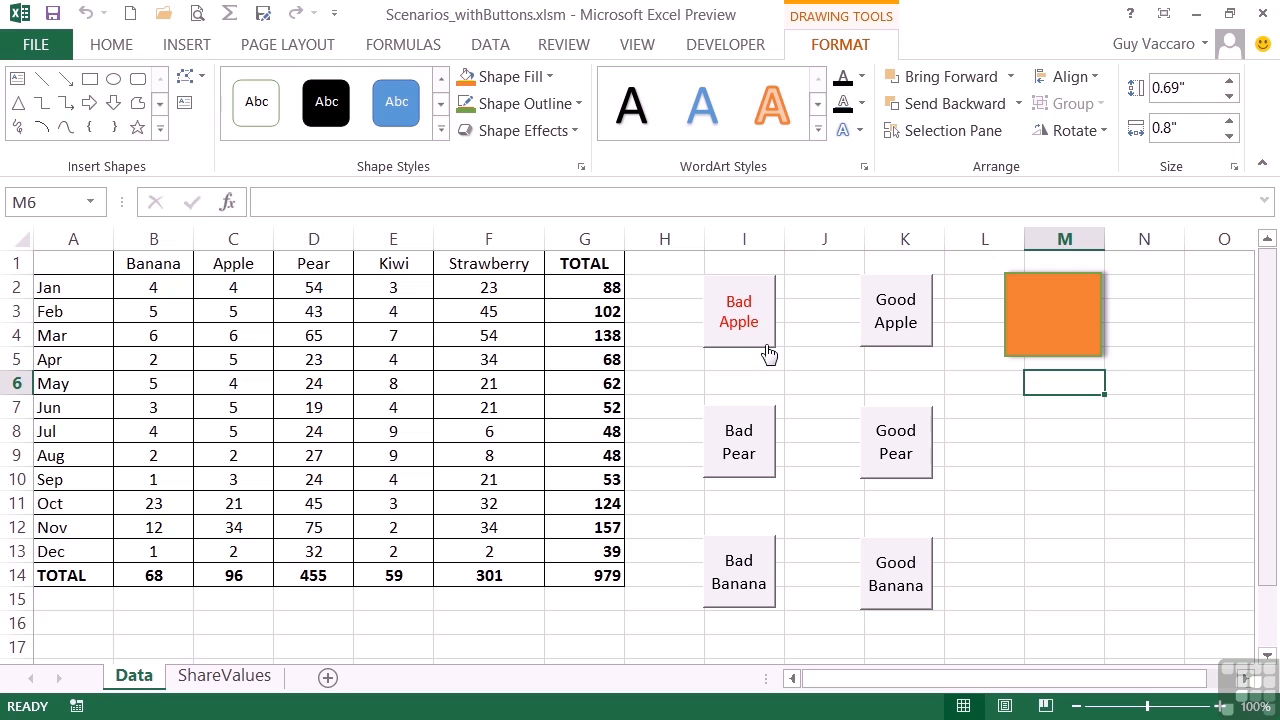
click(886, 332)
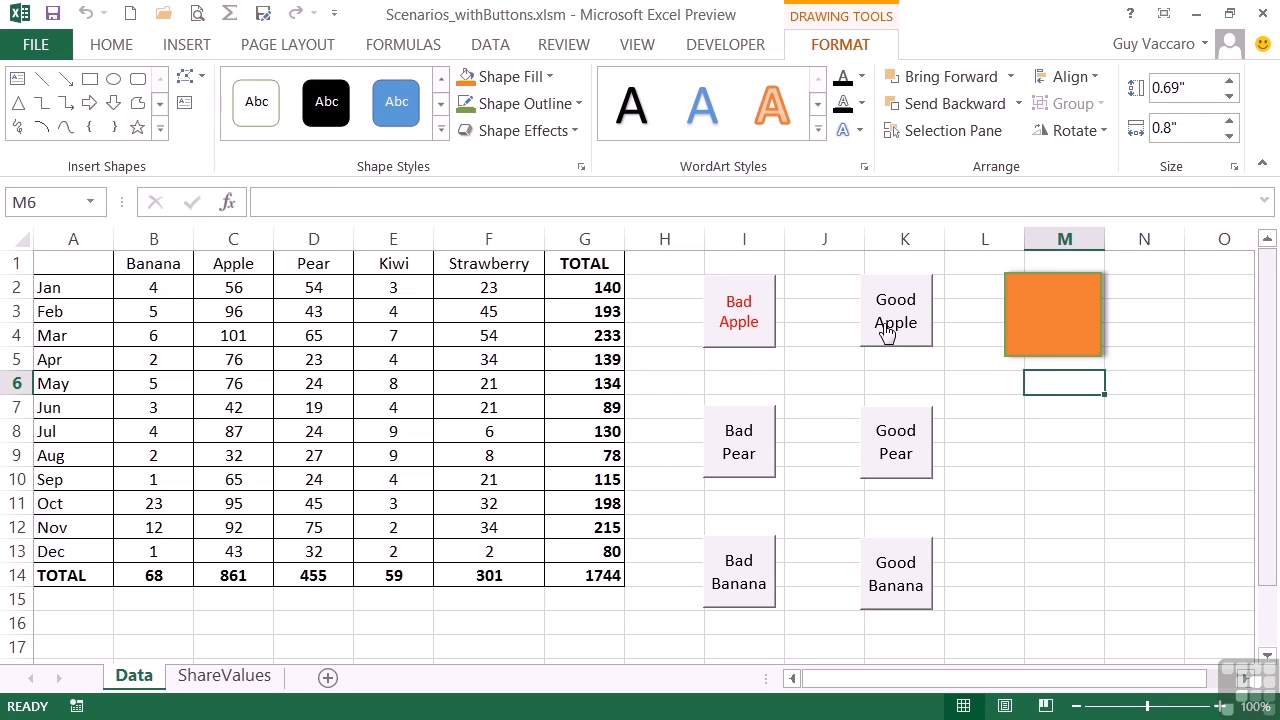
click(1039, 352)
Add the text "Bad Apple" to the orange rectangle and deselect it.
right_click(1041, 347)
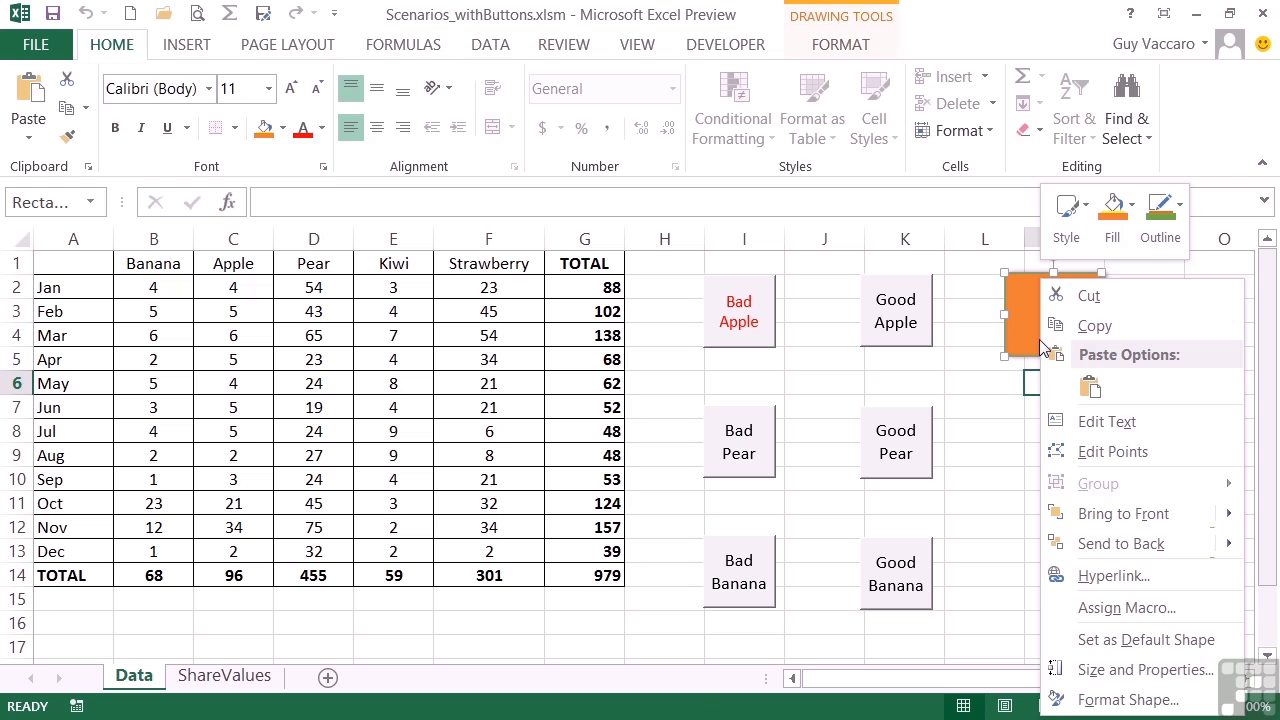
click(1110, 422)
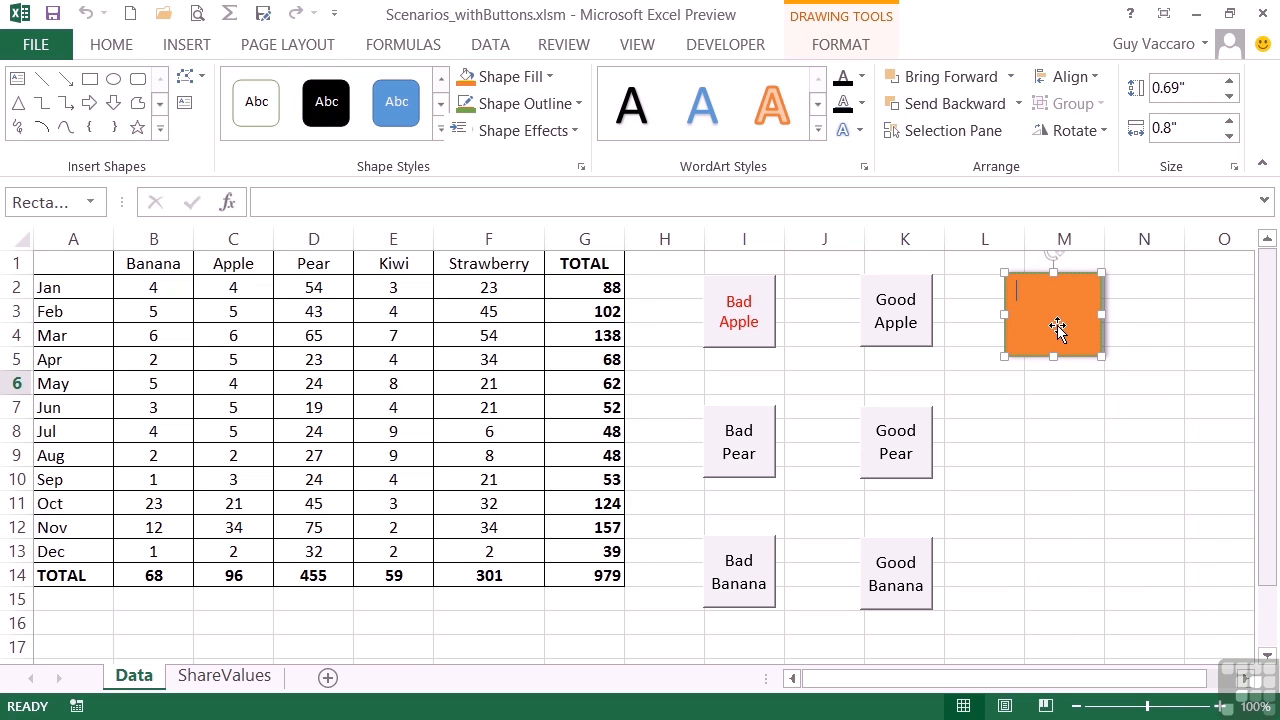
text(Bad )
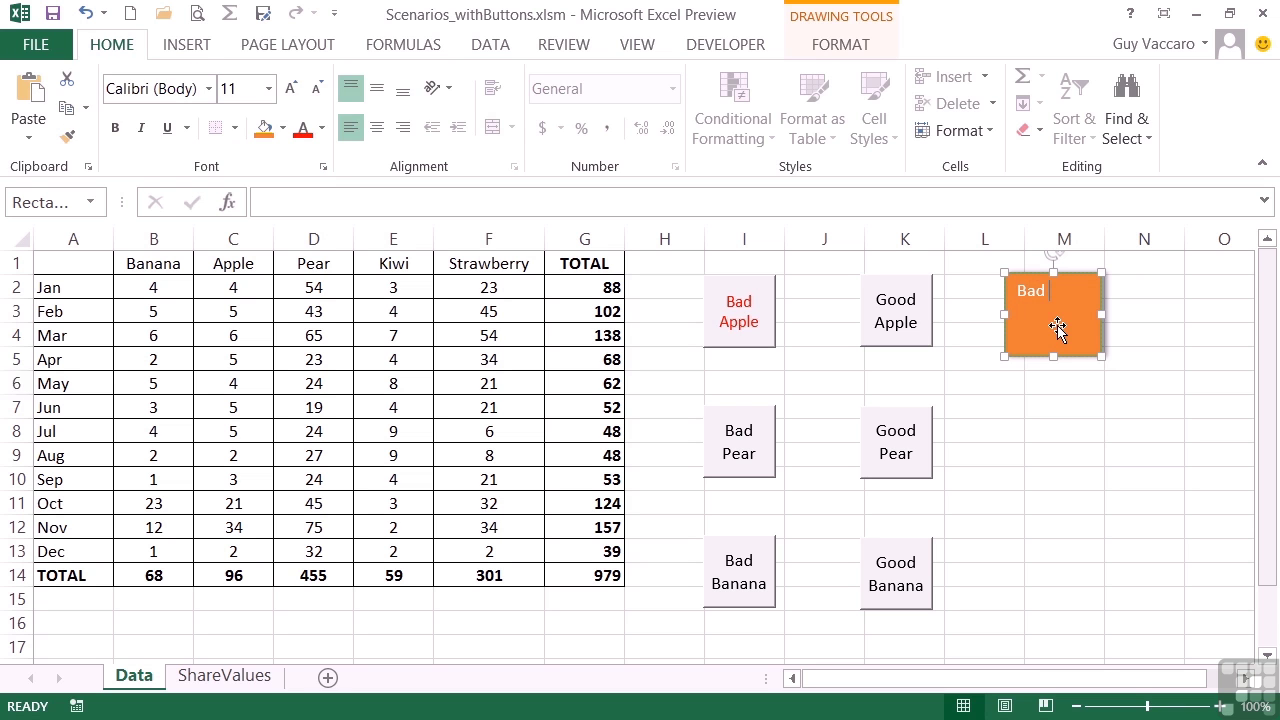
text(Apple)
click(1066, 386)
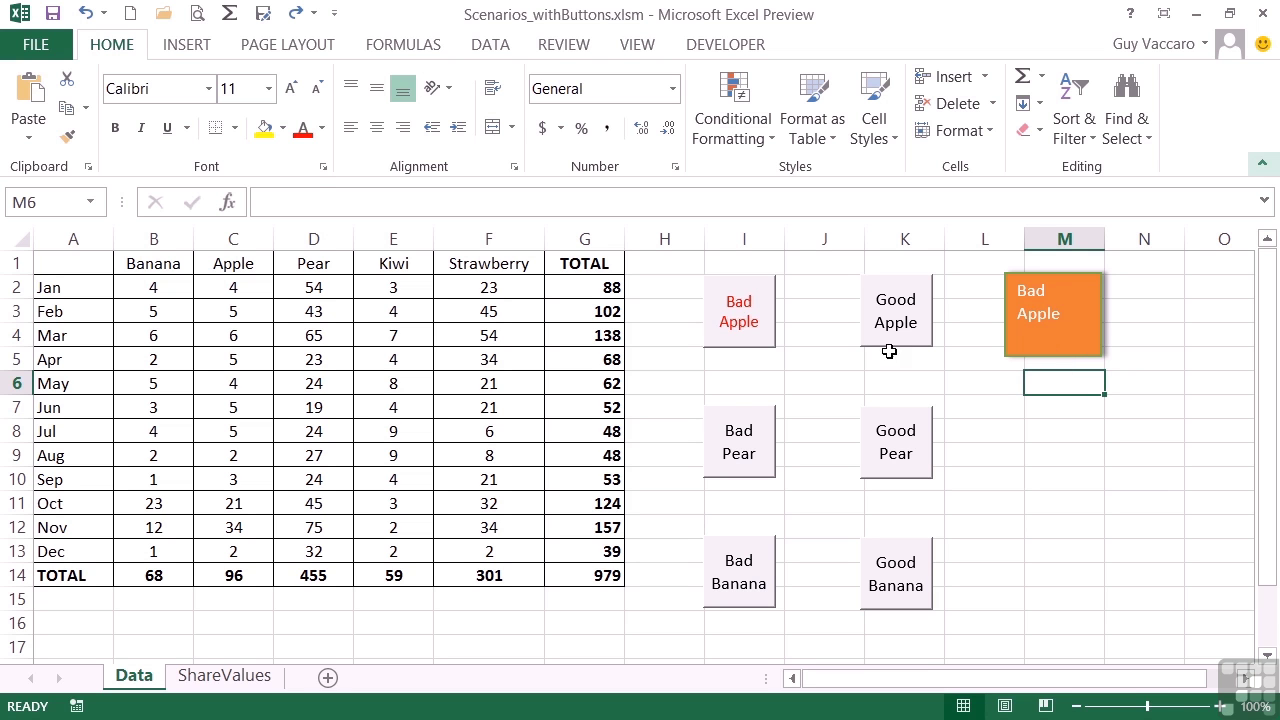
Search the Office.com Clip Art collection for "bad apple" to find an online picture for the sheet.
click(186, 46)
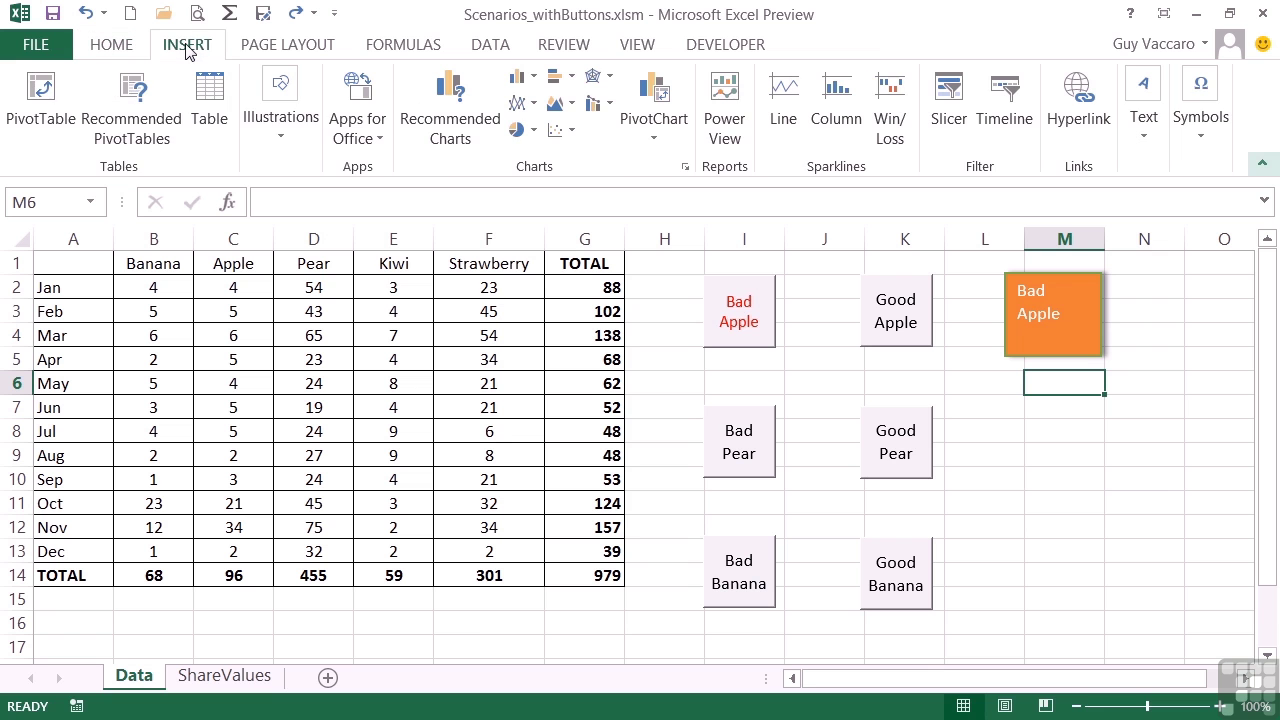
click(276, 120)
click(325, 228)
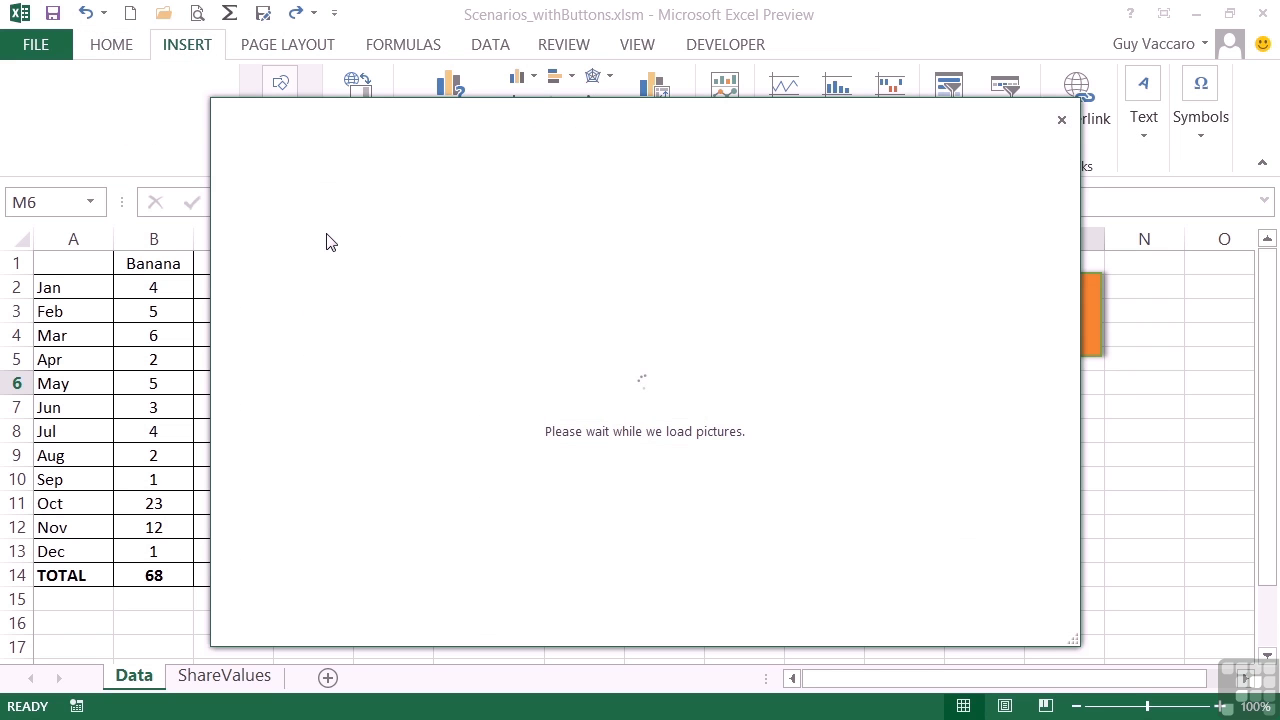
text(bad apple)
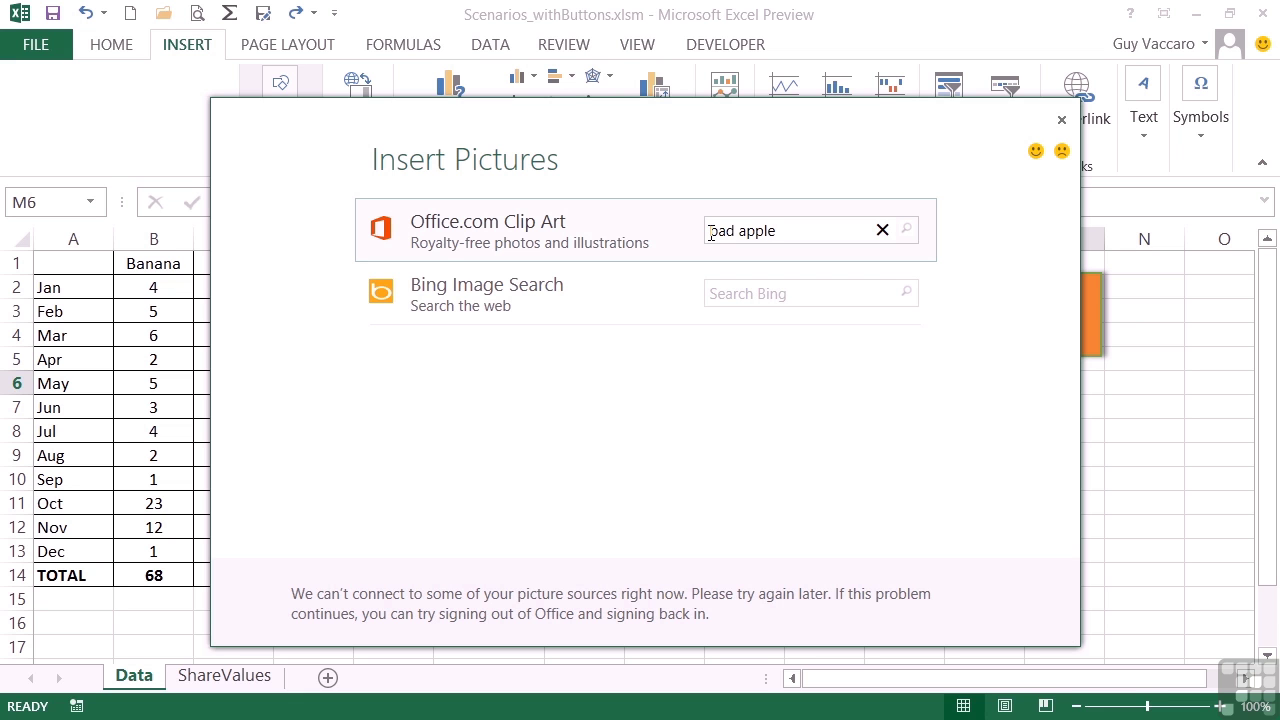
key(Return)
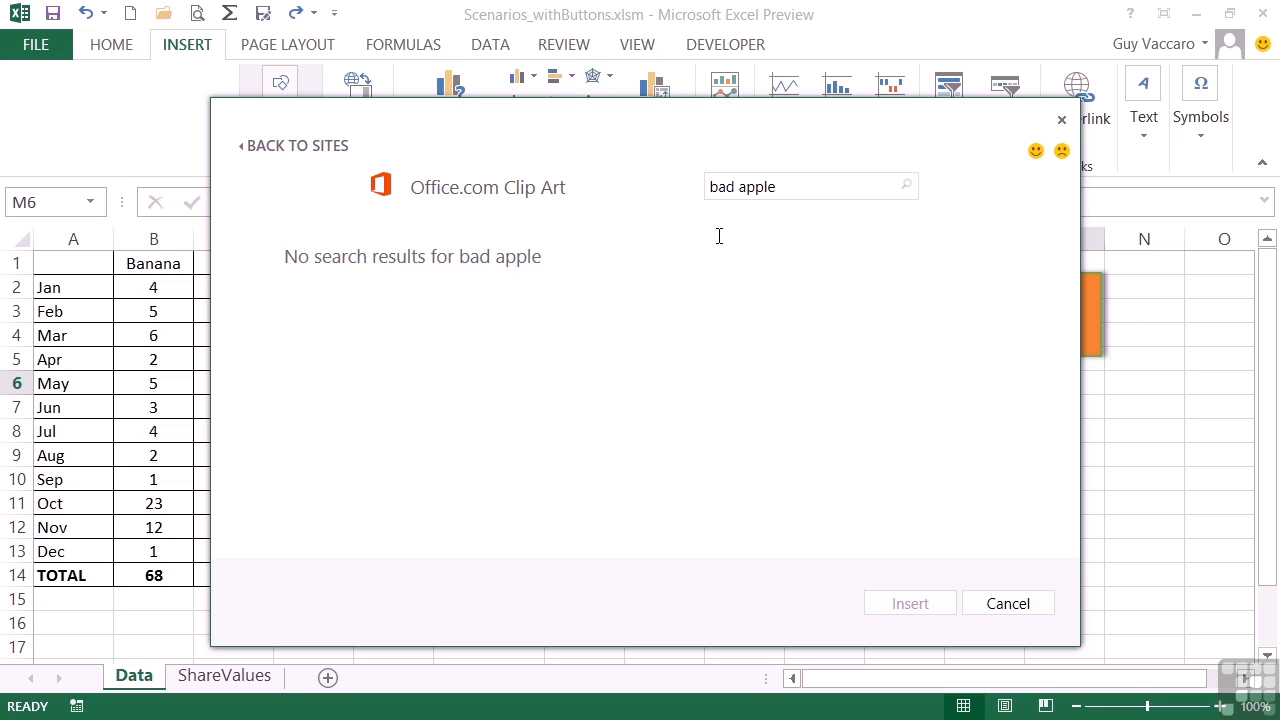
Shorten the clip art search to "apple" and insert the photograph of the red apple core with the blue shadow.
double_click(723, 189)
key(BackSpace)
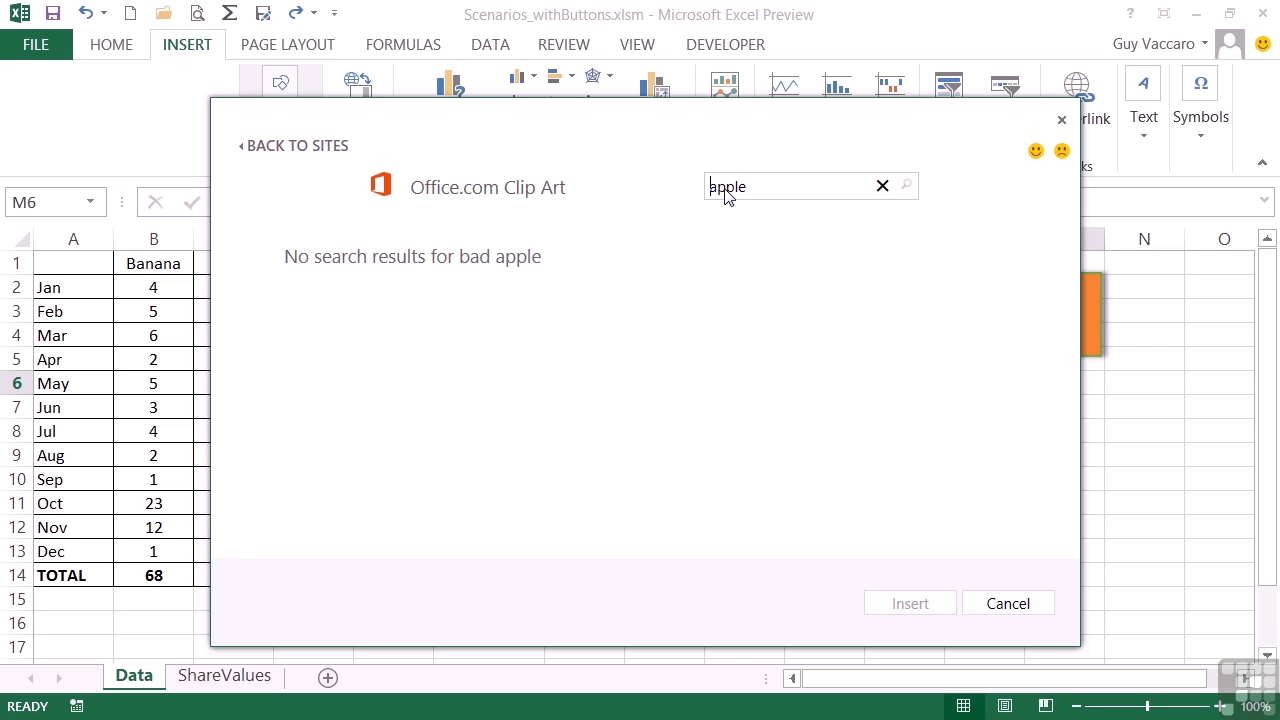
key(Return)
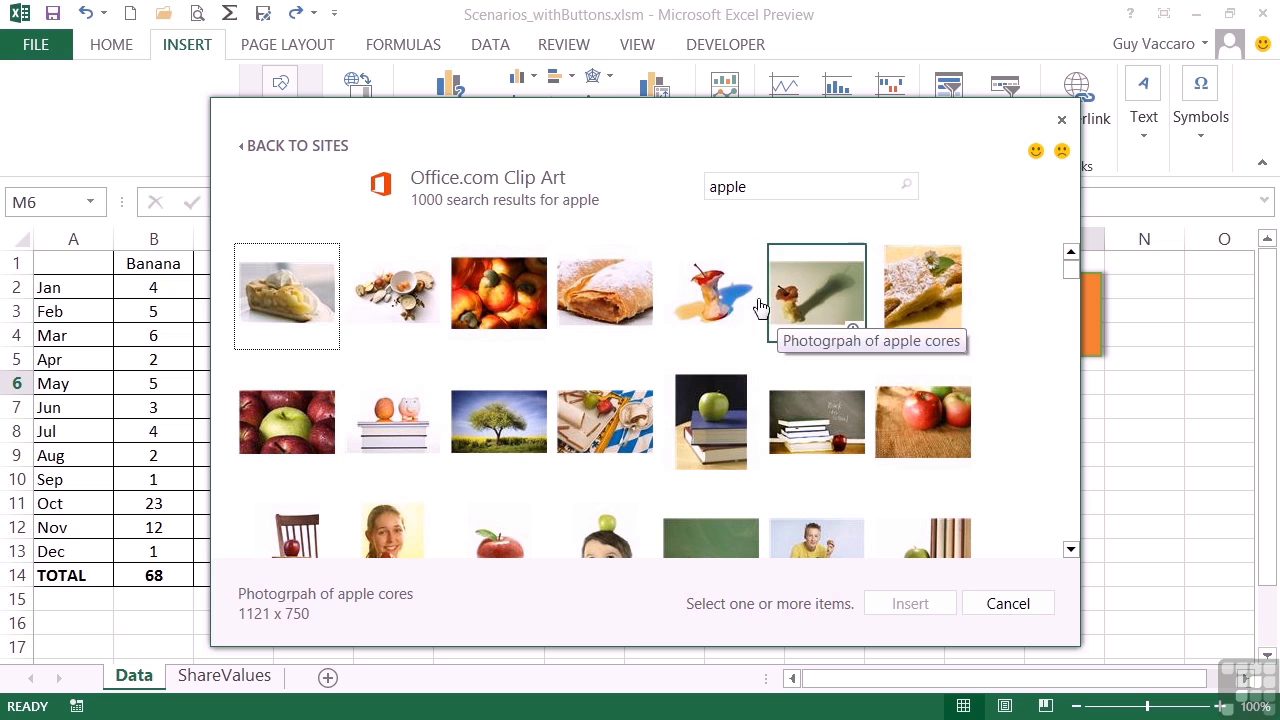
click(718, 293)
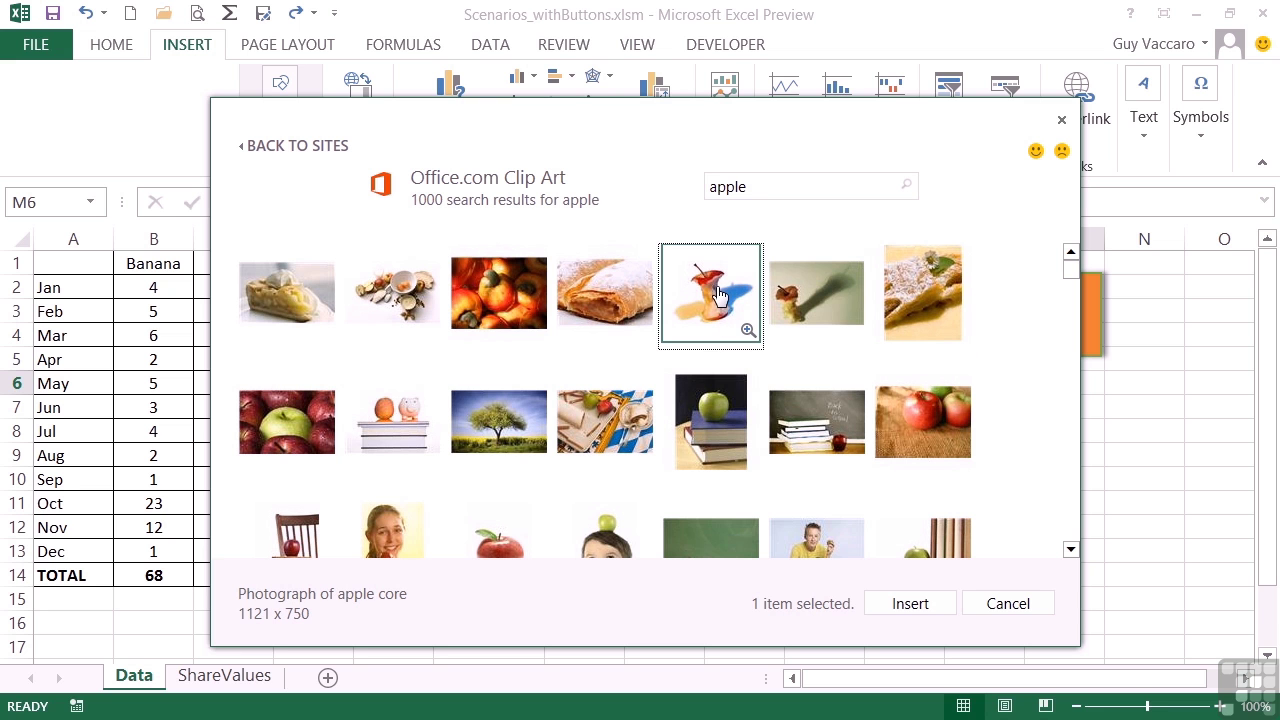
click(916, 608)
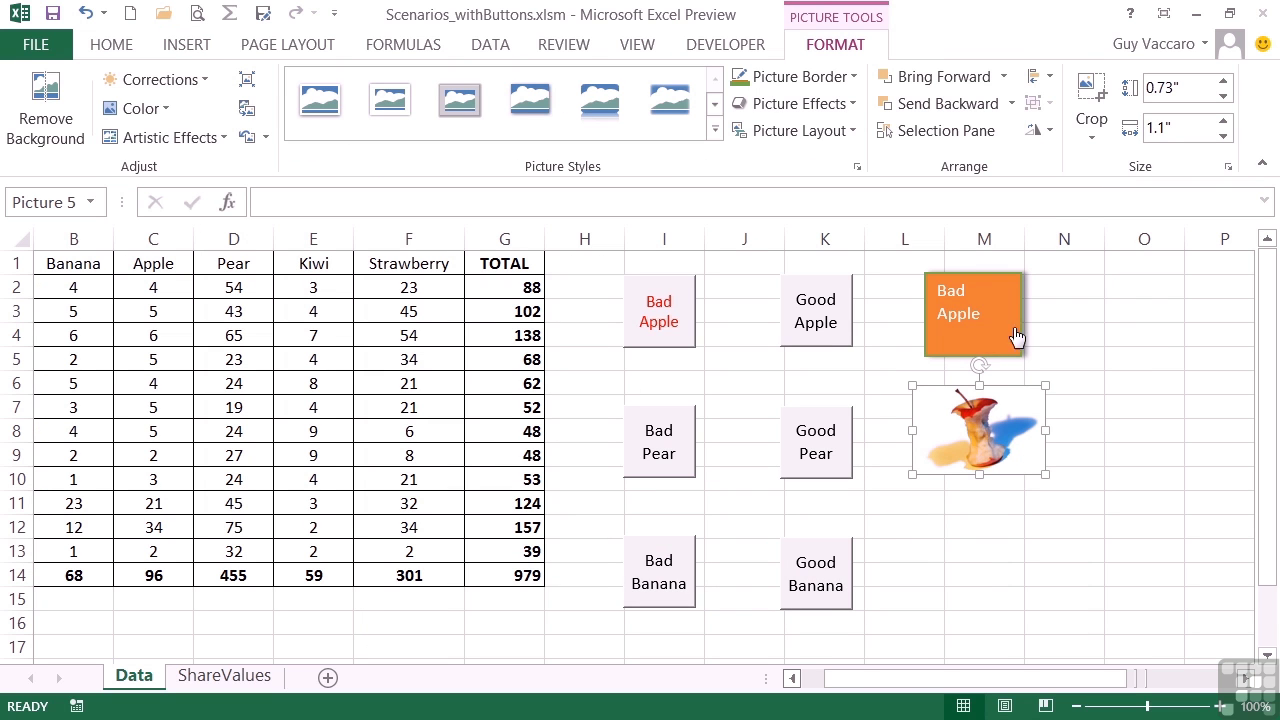
Assign the cmdBadApple macro to the apple core picture and deselect it.
right_click(997, 424)
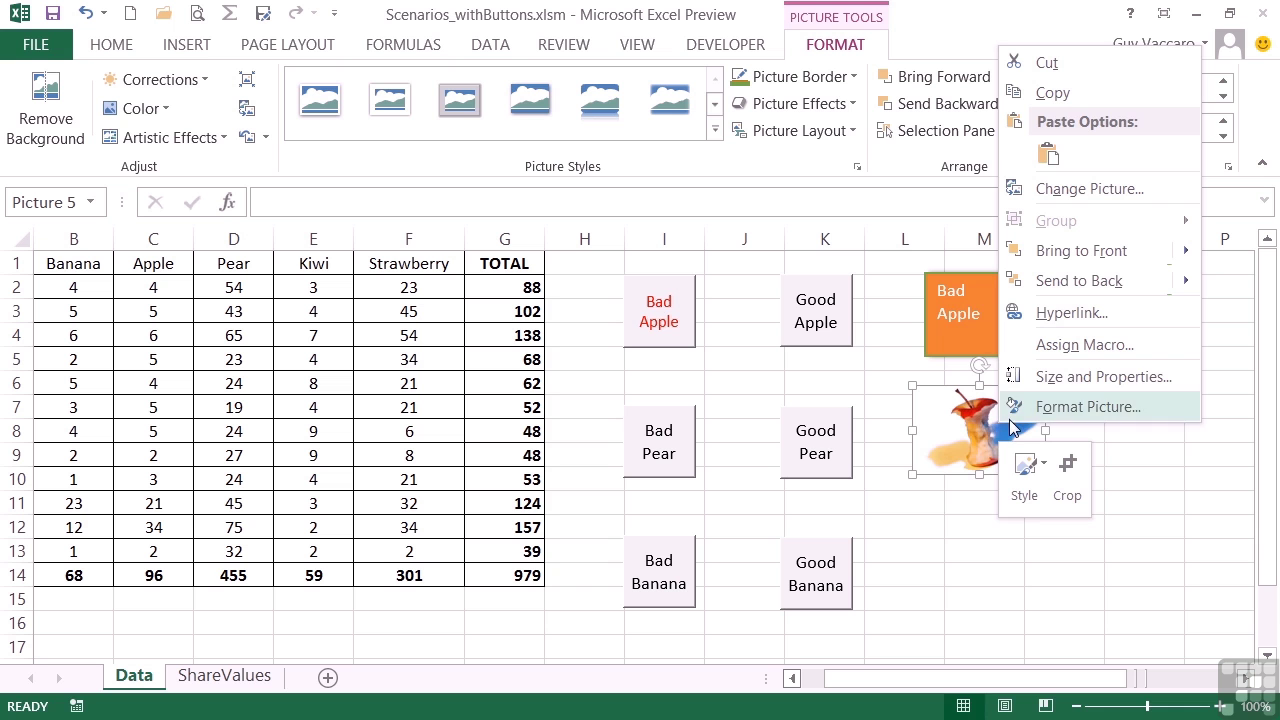
click(1050, 349)
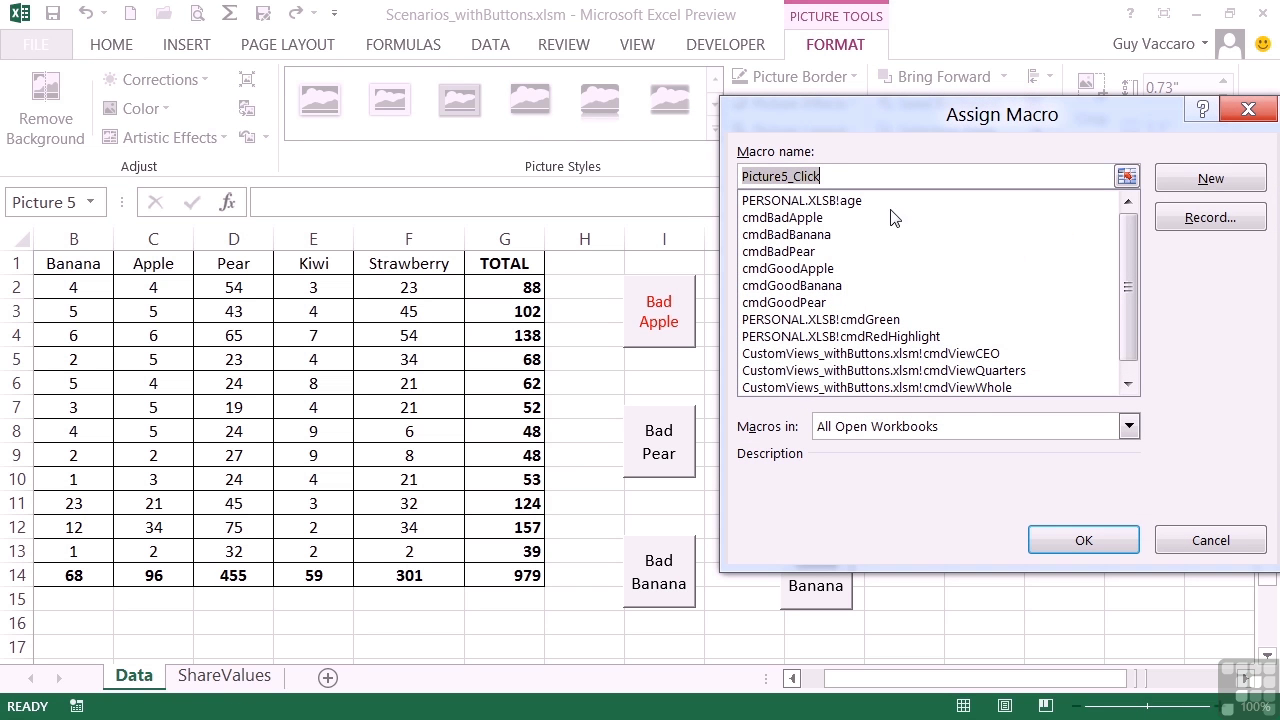
click(803, 218)
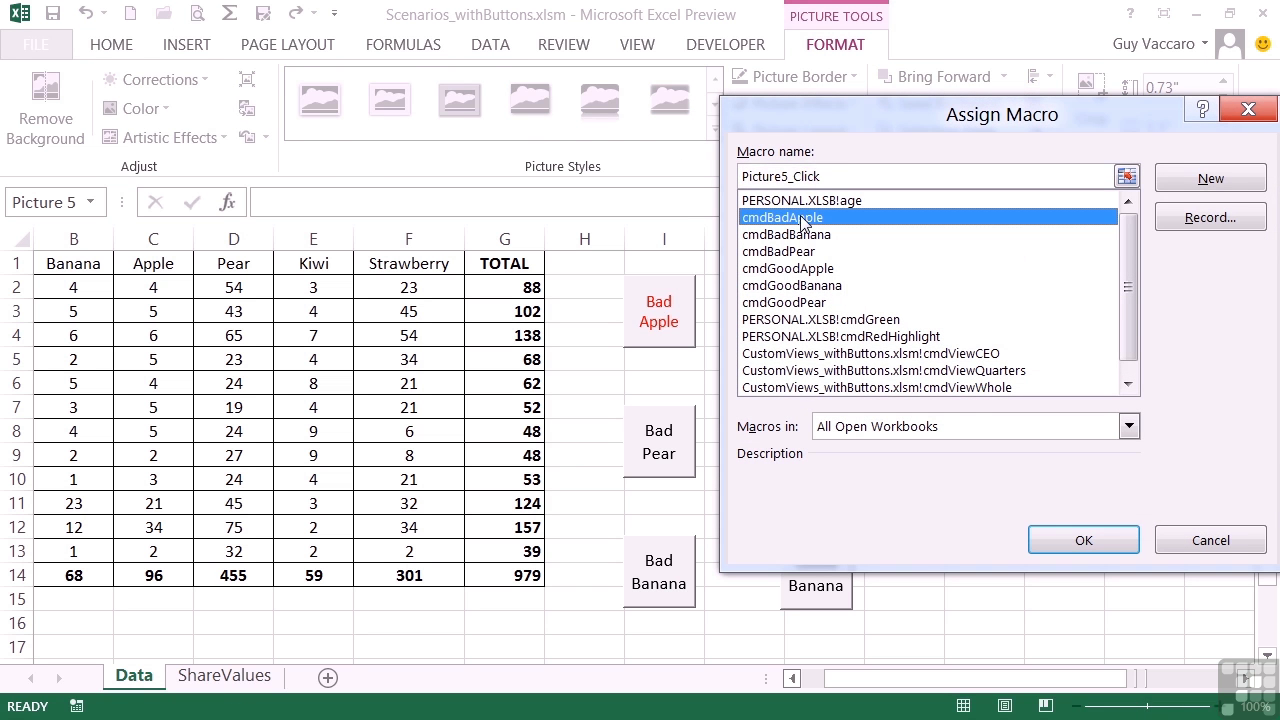
click(1080, 540)
click(1107, 426)
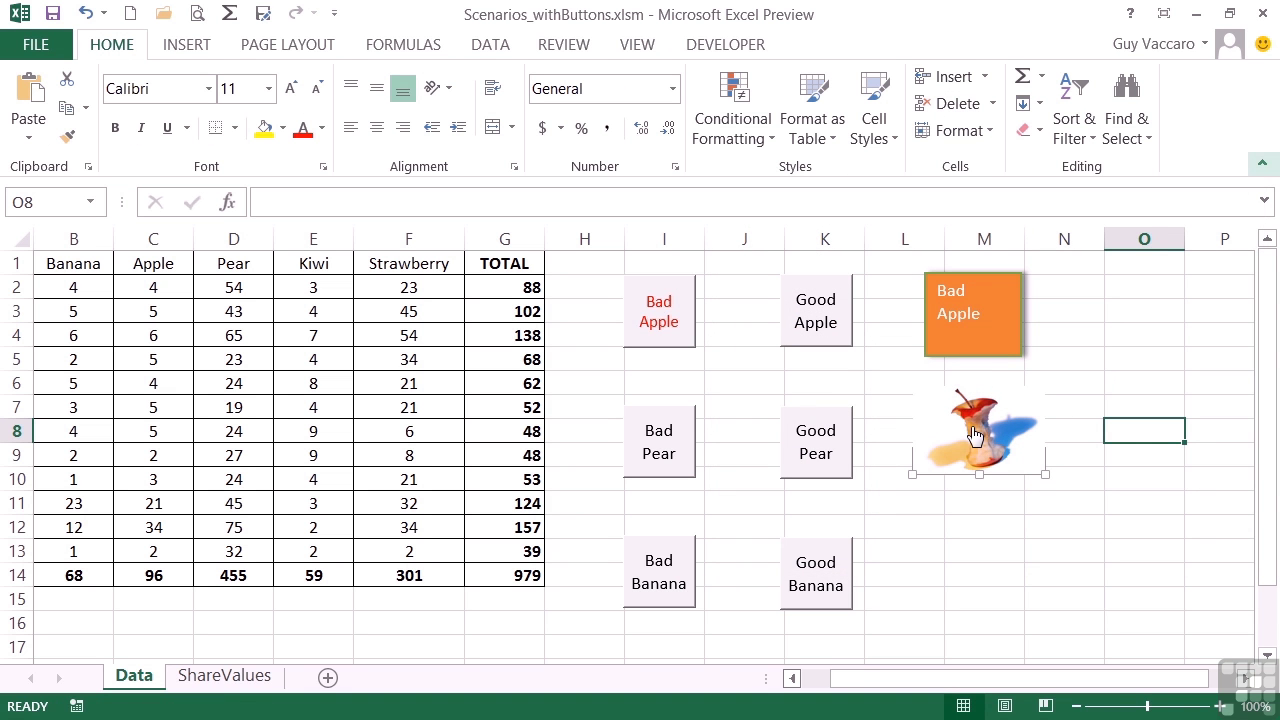
Test the apple core picture by switching to the Good Apple scenario and running the picture's macro.
click(813, 332)
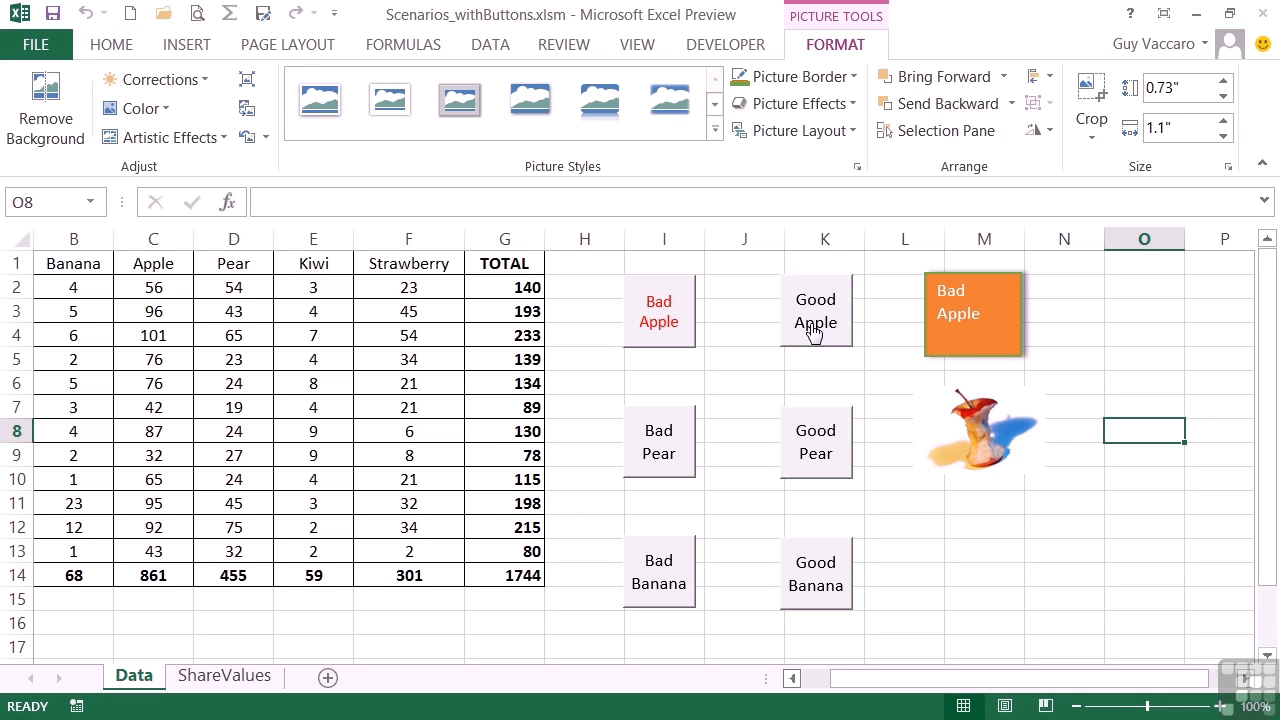
click(988, 437)
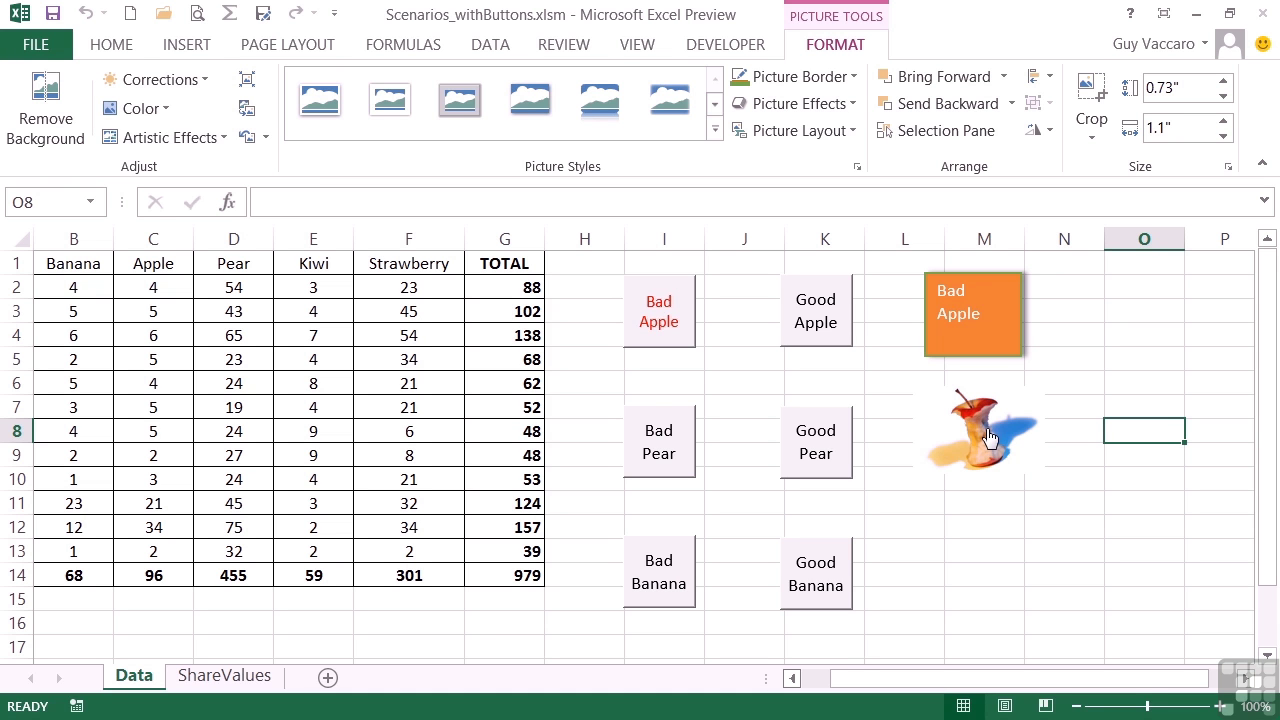
click(988, 437)
Open the context options of the apple core picture to reach its macro assignment.
right_click(993, 437)
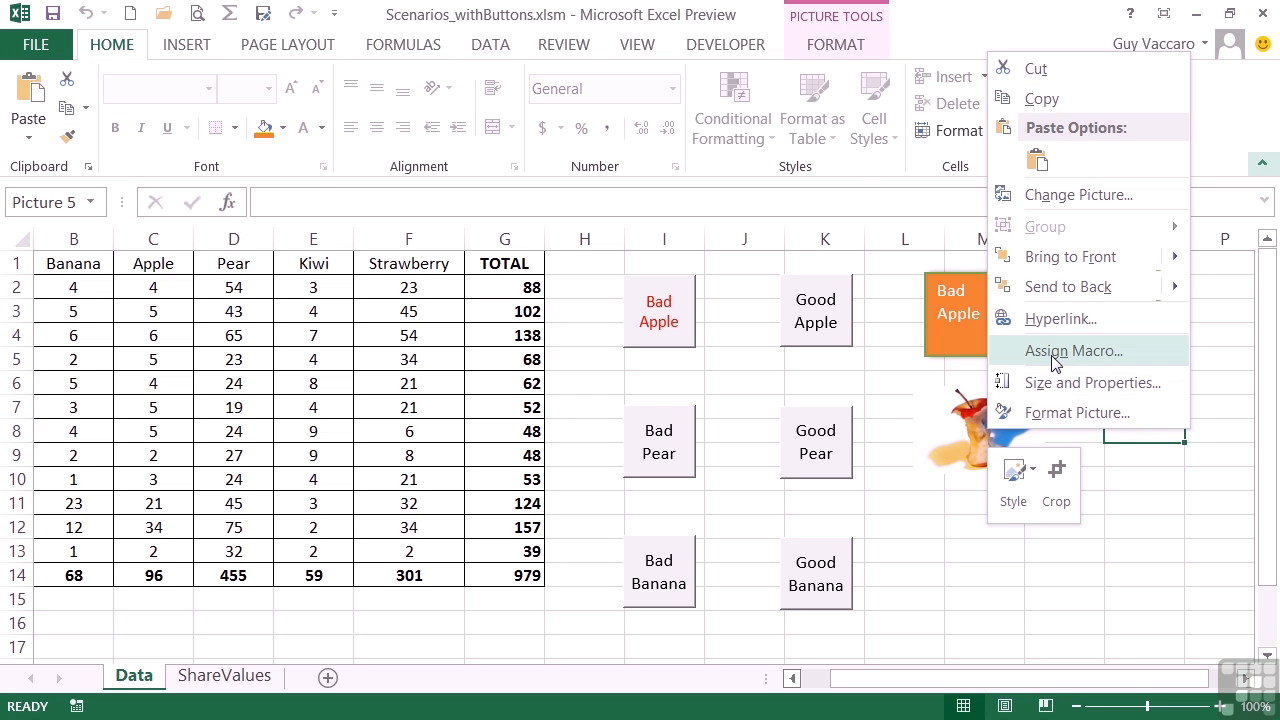